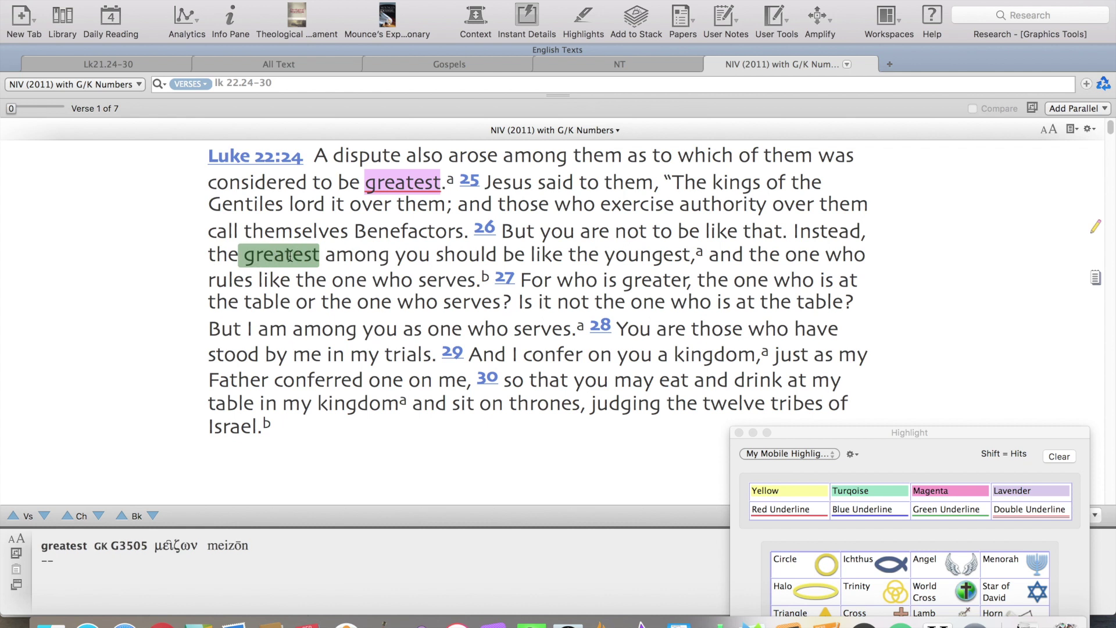
Apply the Red Underline highlight to "greatest" in verse 26 and "greater" in verse 27
{"action": "left_click", "coordinate": [771, 509]}
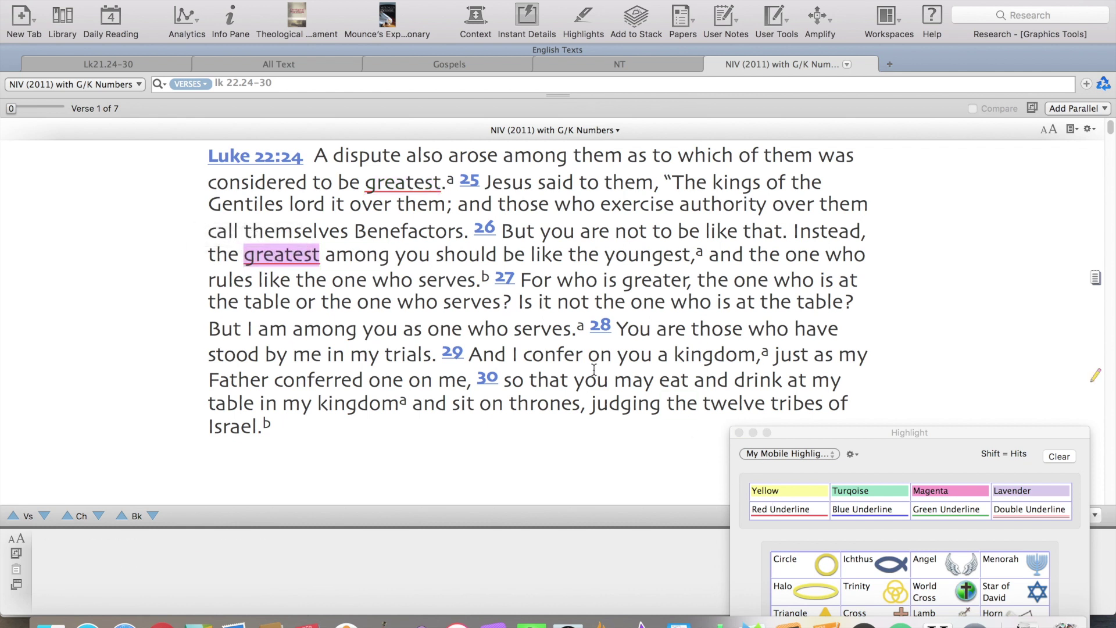
{"action": "double_click", "coordinate": [650, 283]}
{"action": "left_click", "coordinate": [789, 507]}
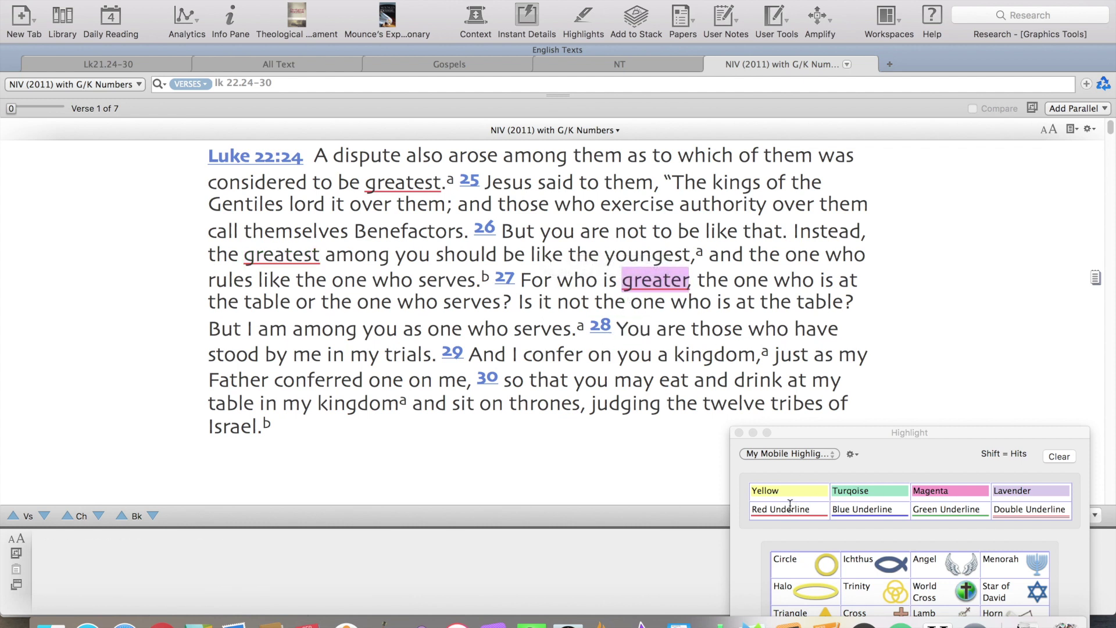
Apply the Blue Underline highlight to "kings" in verse 25 and to "kingdom" in verses 29 and 30
{"action": "mouse_move", "coordinate": [707, 397]}
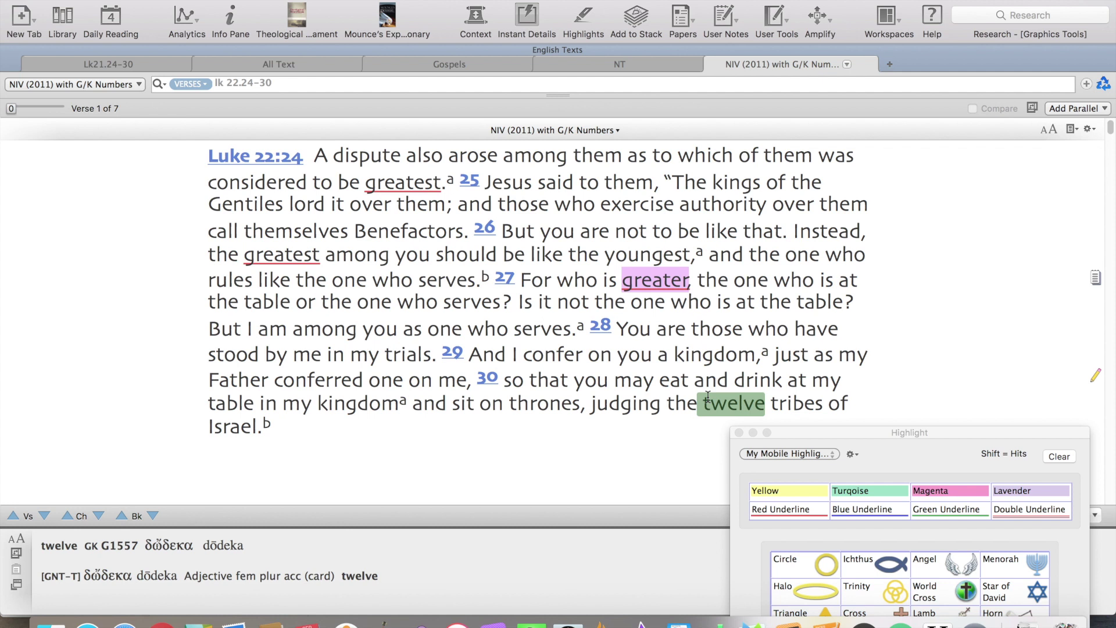
{"action": "mouse_move", "coordinate": [742, 189]}
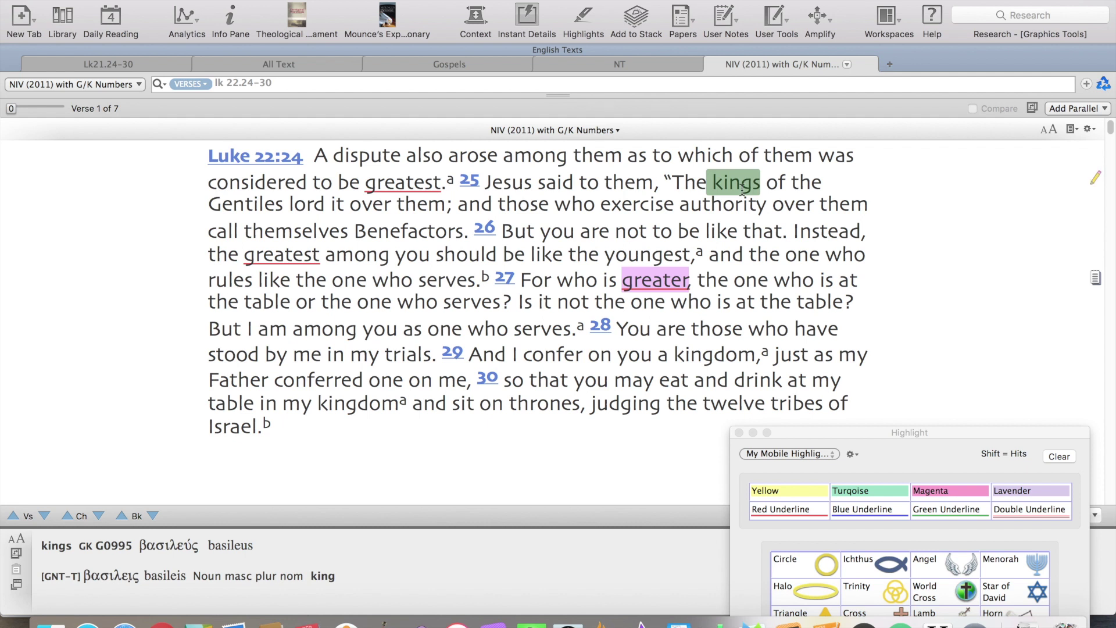
{"action": "double_click", "coordinate": [742, 189]}
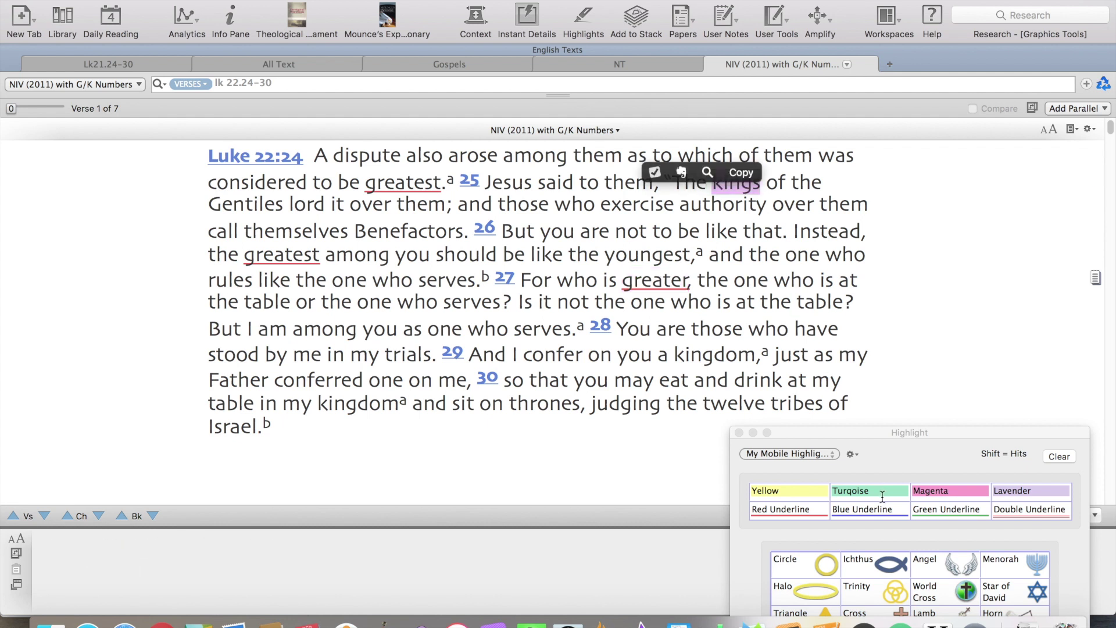
{"action": "mouse_move", "coordinate": [692, 349]}
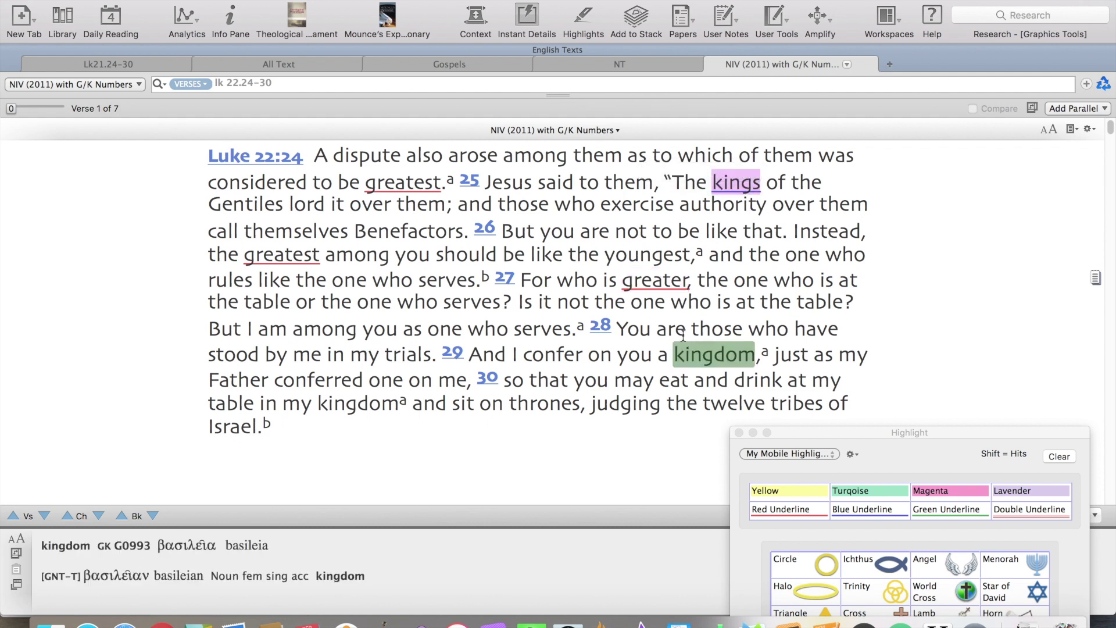
{"action": "mouse_move", "coordinate": [646, 320]}
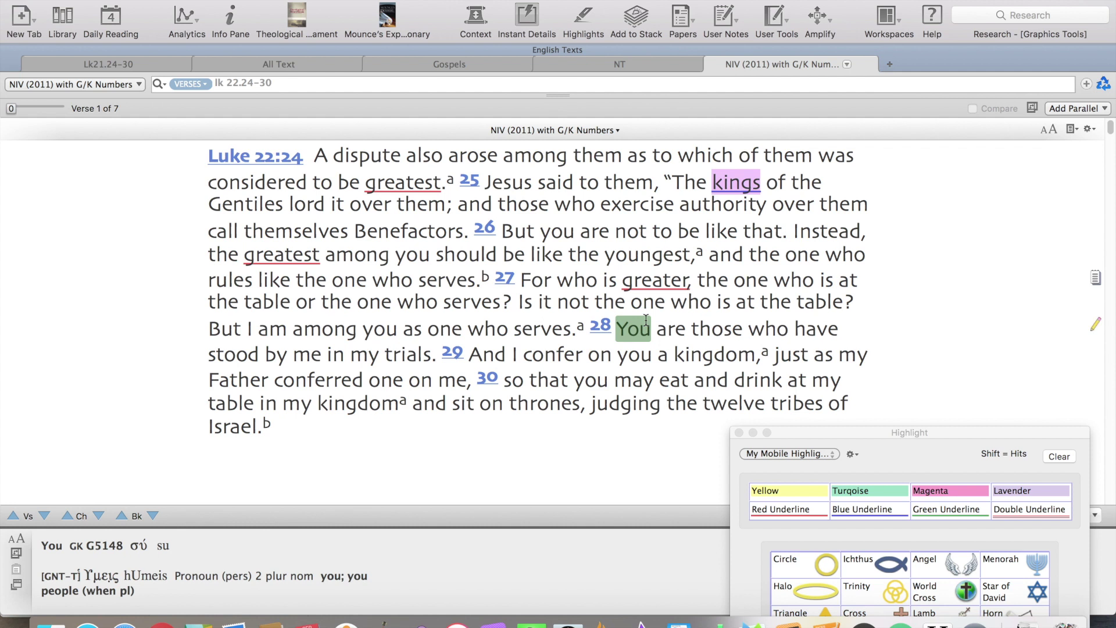
{"action": "mouse_move", "coordinate": [611, 337]}
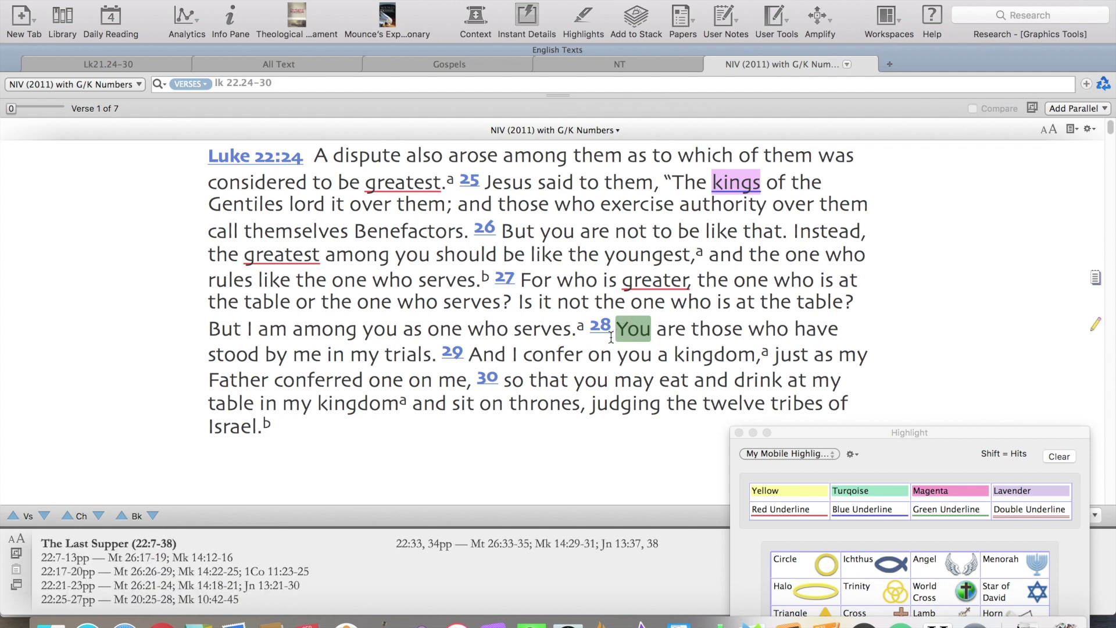
{"action": "double_click", "coordinate": [708, 366]}
{"action": "left_click", "coordinate": [842, 511]}
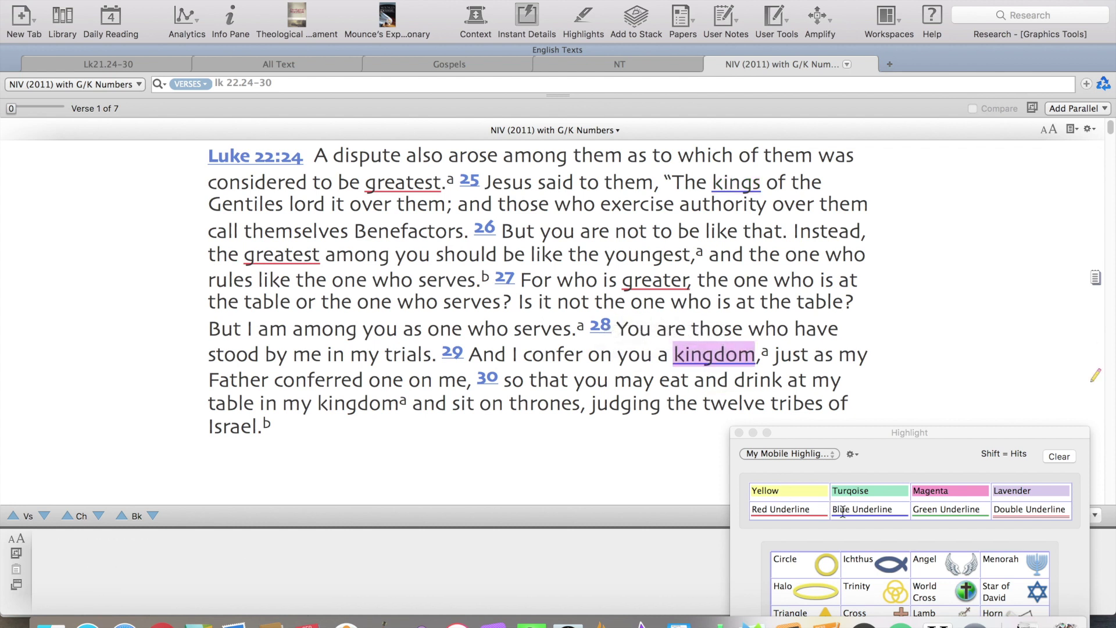
{"action": "double_click", "coordinate": [355, 403]}
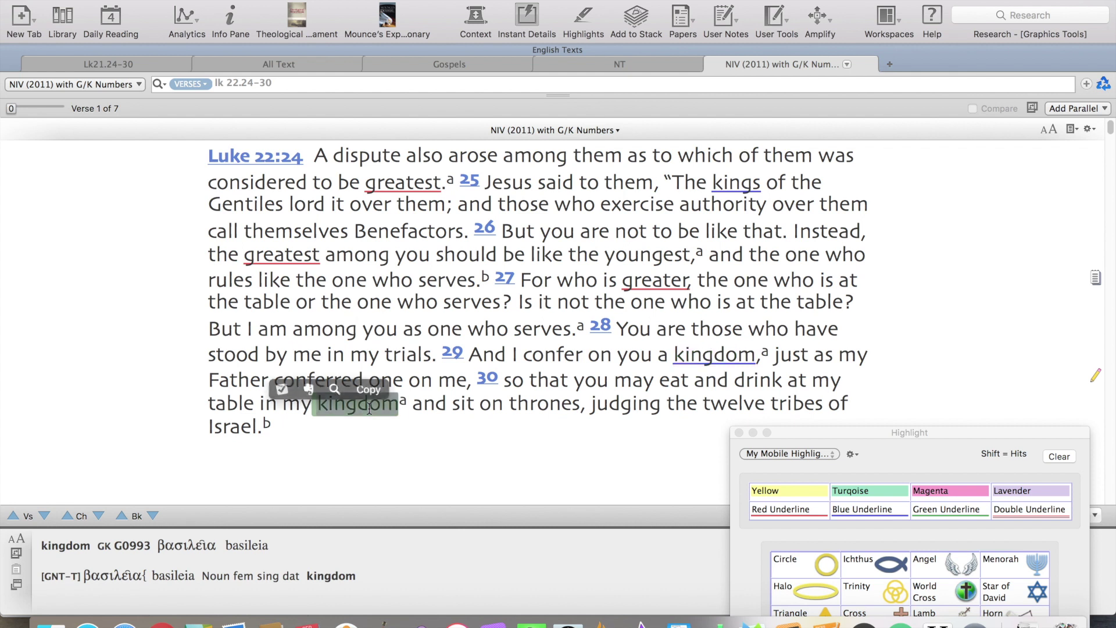
{"action": "left_click", "coordinate": [873, 510]}
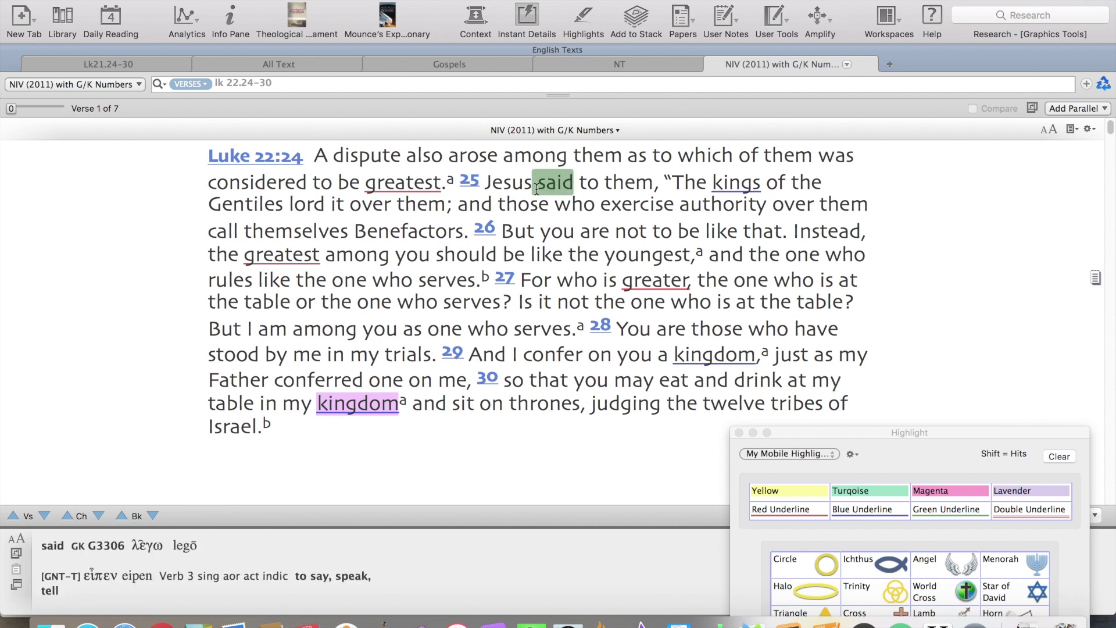
Apply the Green Underline highlight to "lord" and "authority" in verse 25 and "rules" in verse 26
{"action": "double_click", "coordinate": [308, 202]}
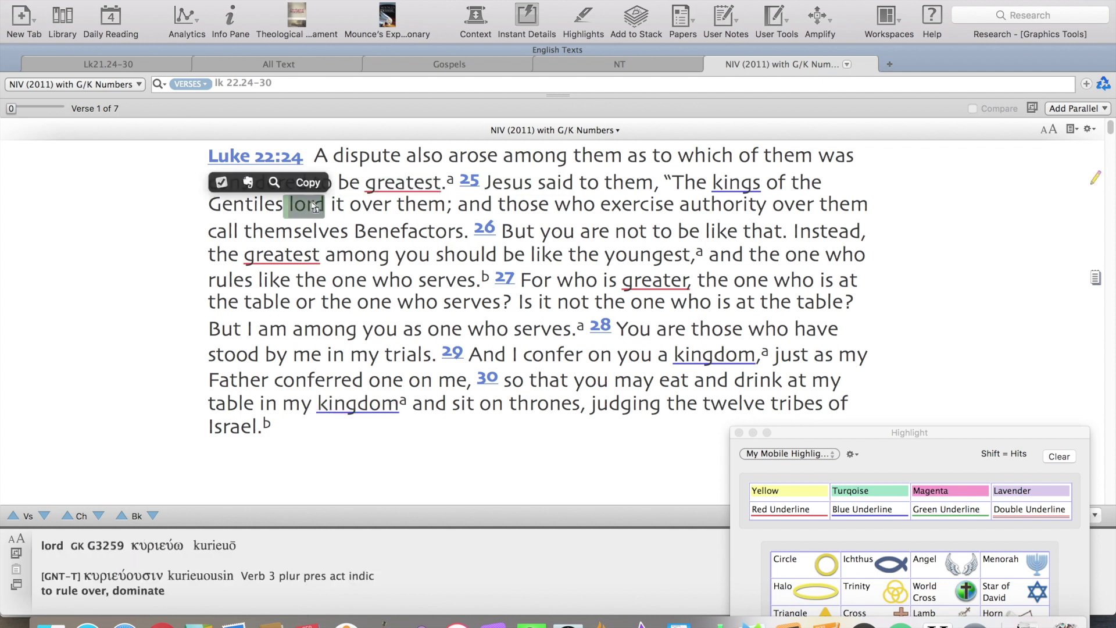
{"action": "left_click", "coordinate": [930, 503]}
{"action": "double_click", "coordinate": [802, 398]}
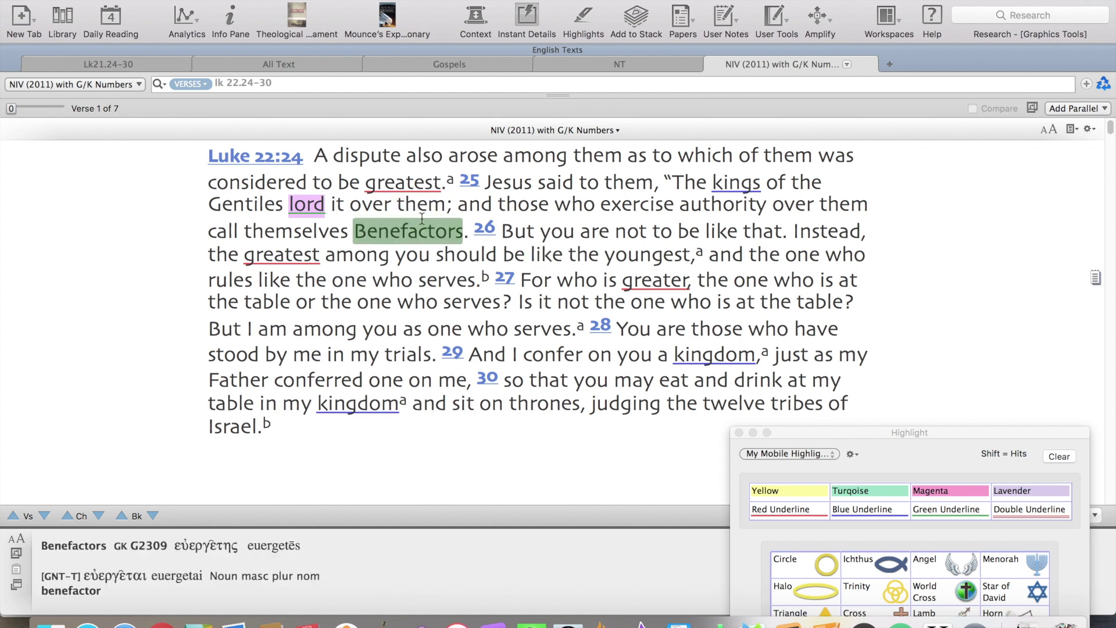
{"action": "double_click", "coordinate": [723, 204]}
{"action": "left_click", "coordinate": [941, 510]}
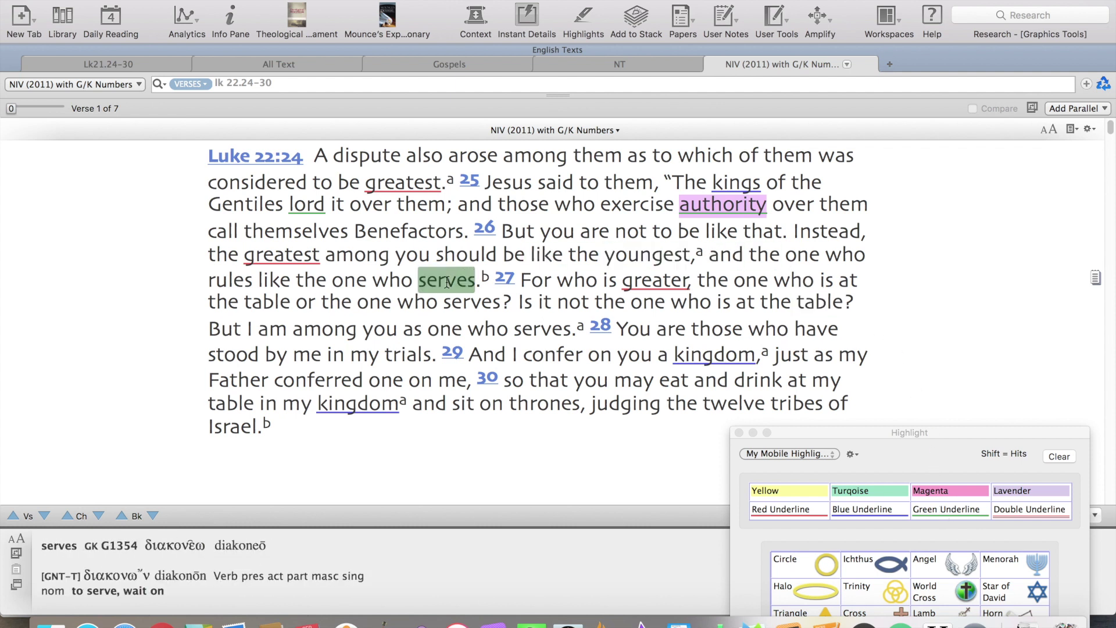
{"action": "double_click", "coordinate": [232, 280]}
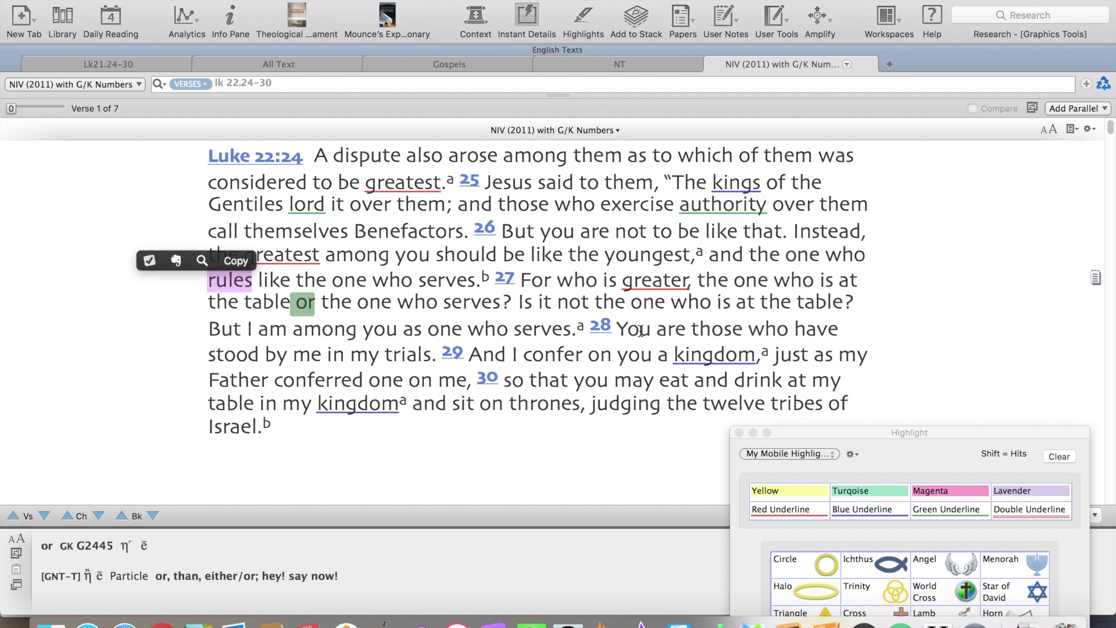
{"action": "left_click", "coordinate": [922, 511]}
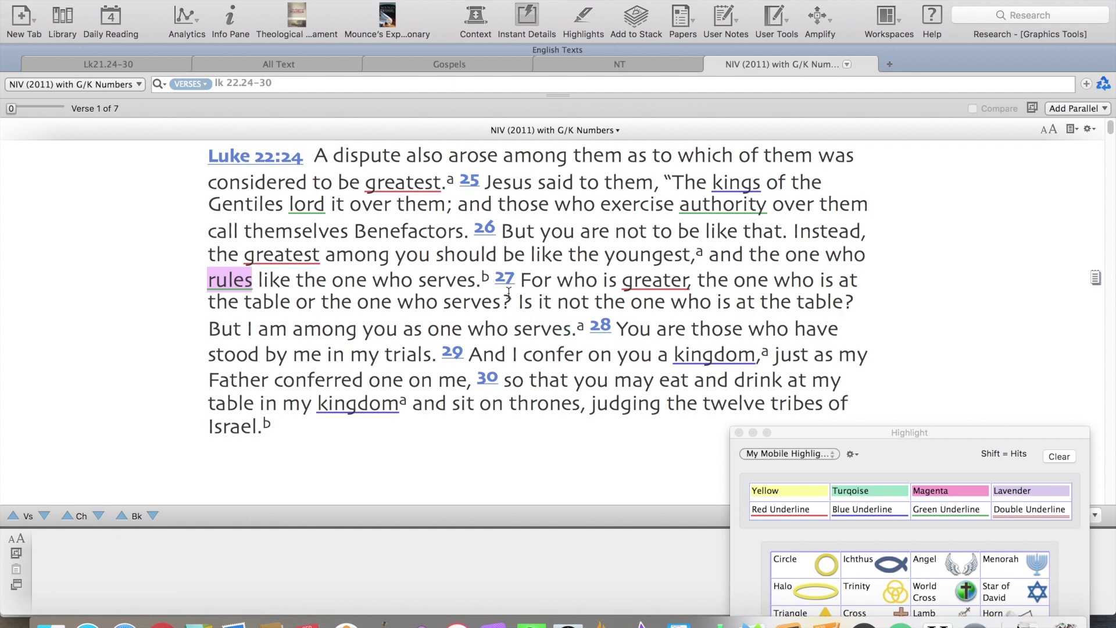
Highlight "serves" in Lavender in verse 26 and at both occurrences in verse 27
{"action": "double_click", "coordinate": [448, 279]}
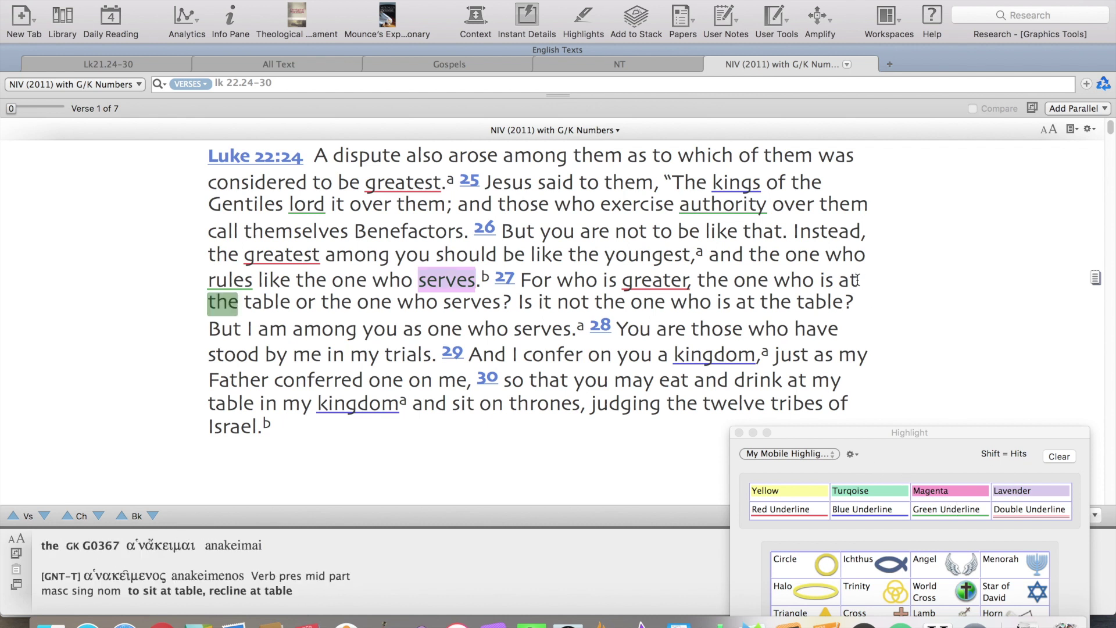
{"action": "mouse_move", "coordinate": [457, 299]}
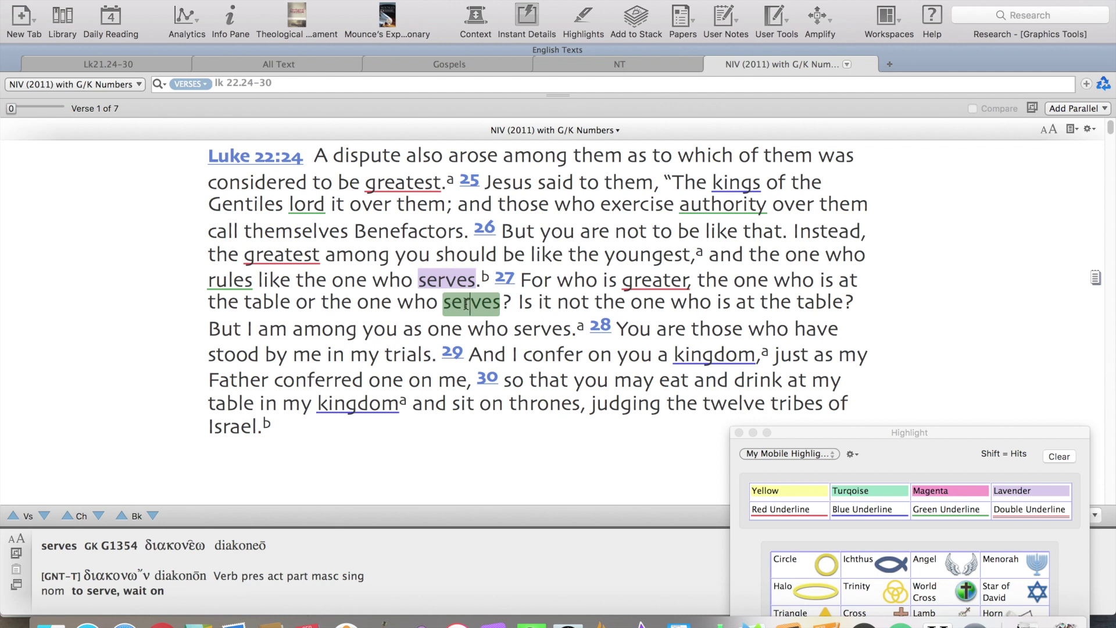
{"action": "double_click", "coordinate": [457, 300]}
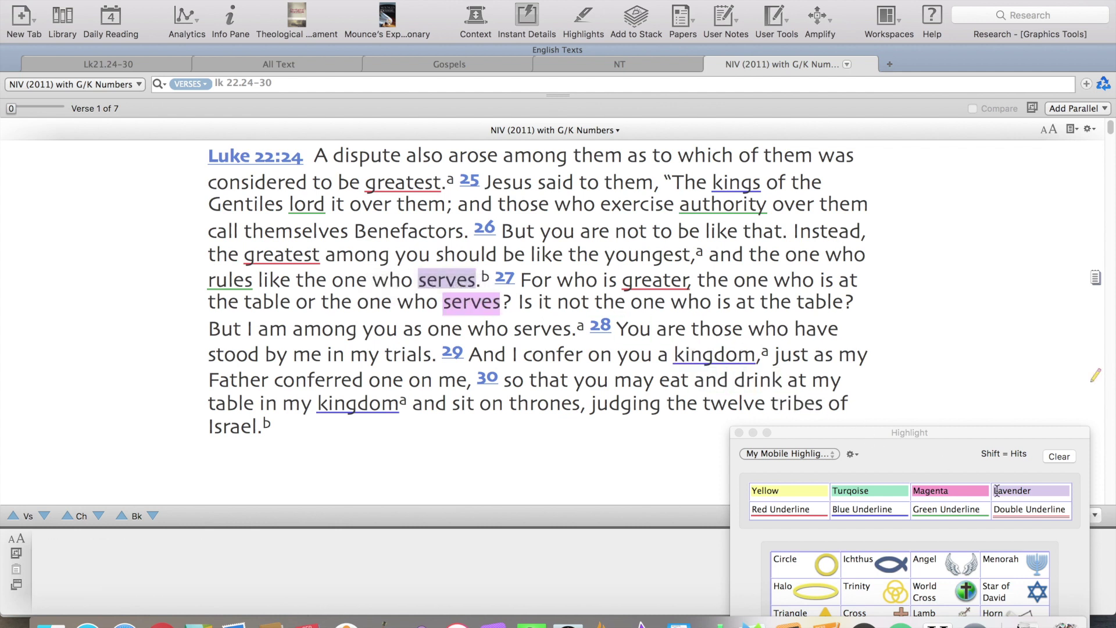
{"action": "double_click", "coordinate": [541, 330]}
{"action": "left_click", "coordinate": [1014, 491]}
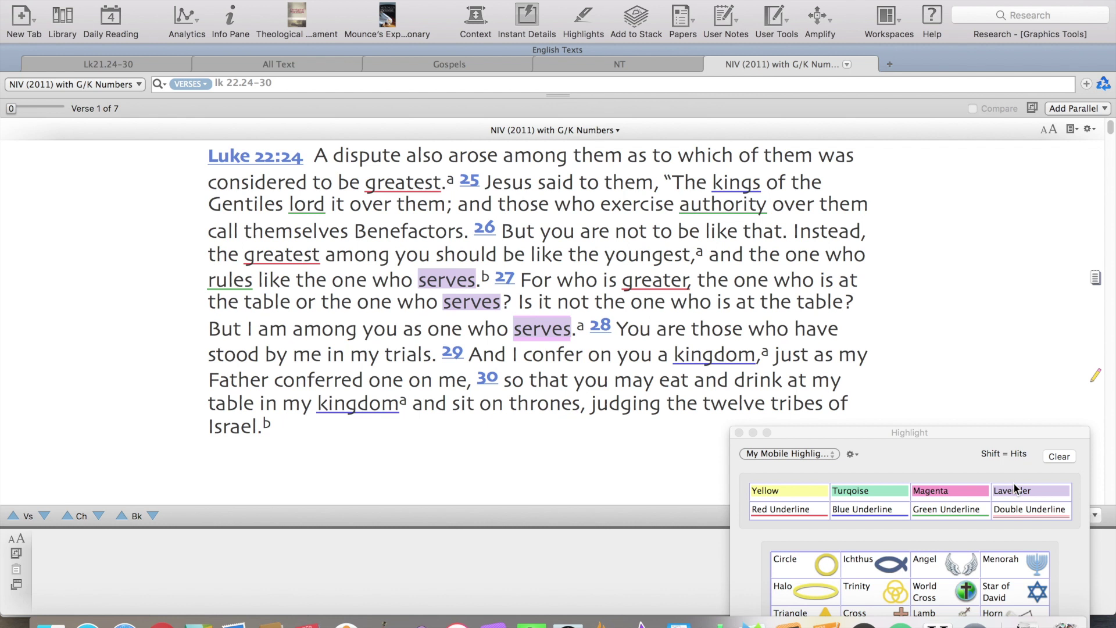
Highlight "table" in Turquoise at both occurrences in verse 27 and in verse 30
{"action": "mouse_move", "coordinate": [277, 301]}
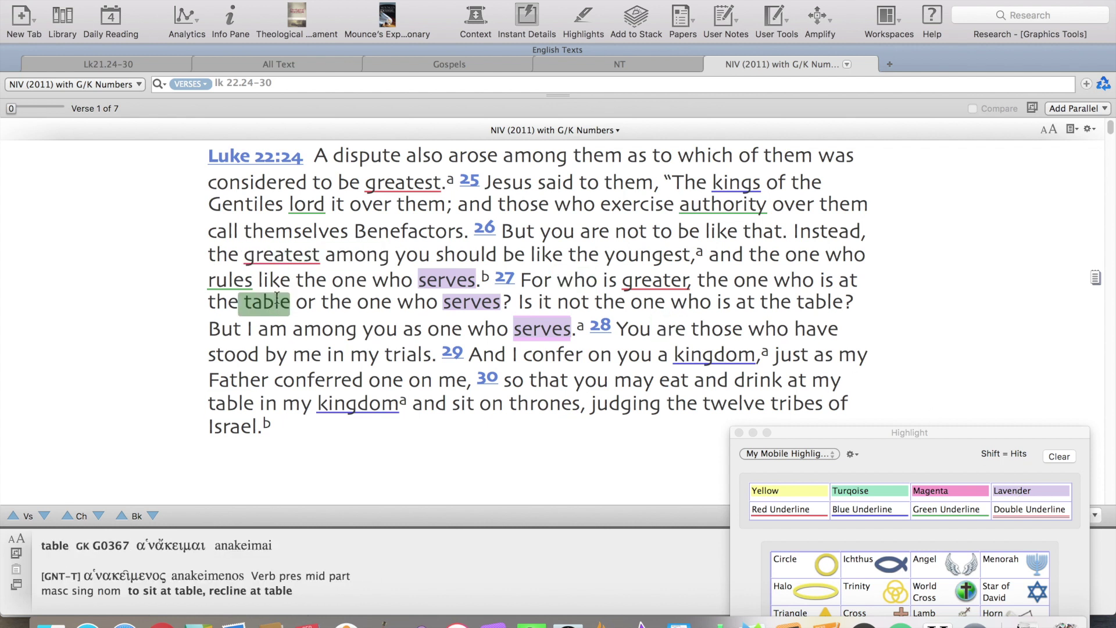
{"action": "double_click", "coordinate": [277, 301]}
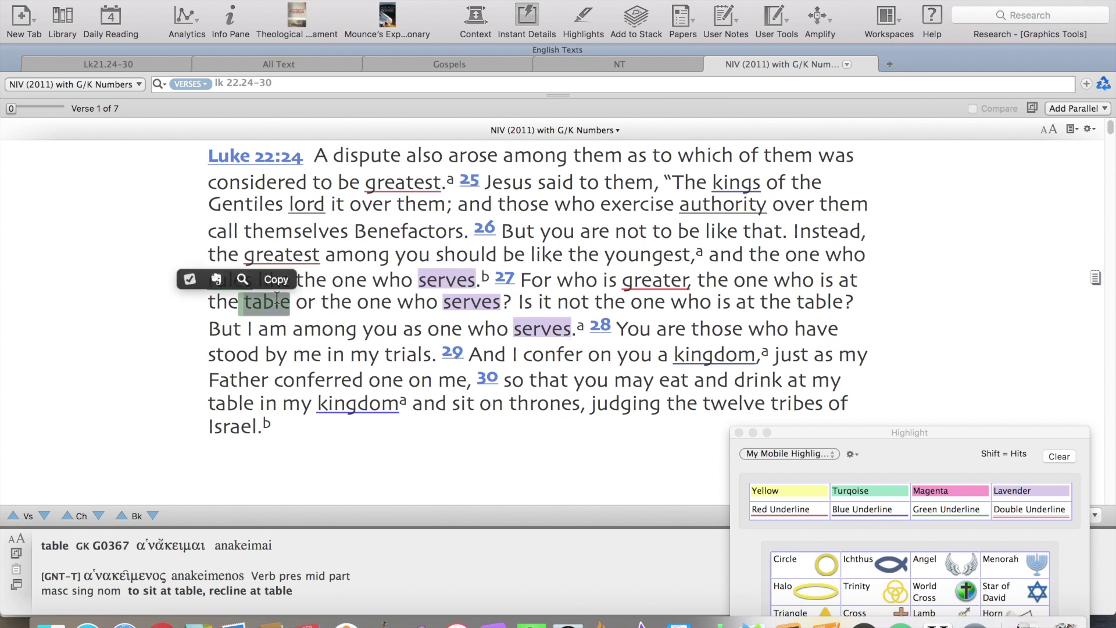
{"action": "left_click", "coordinate": [923, 501]}
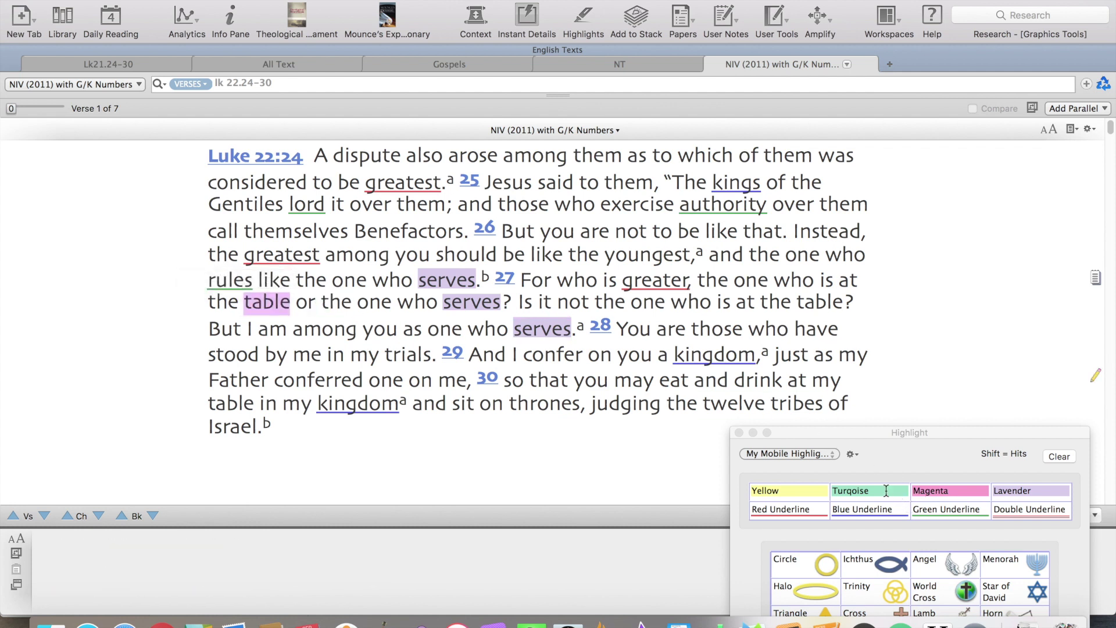
{"action": "mouse_move", "coordinate": [817, 300]}
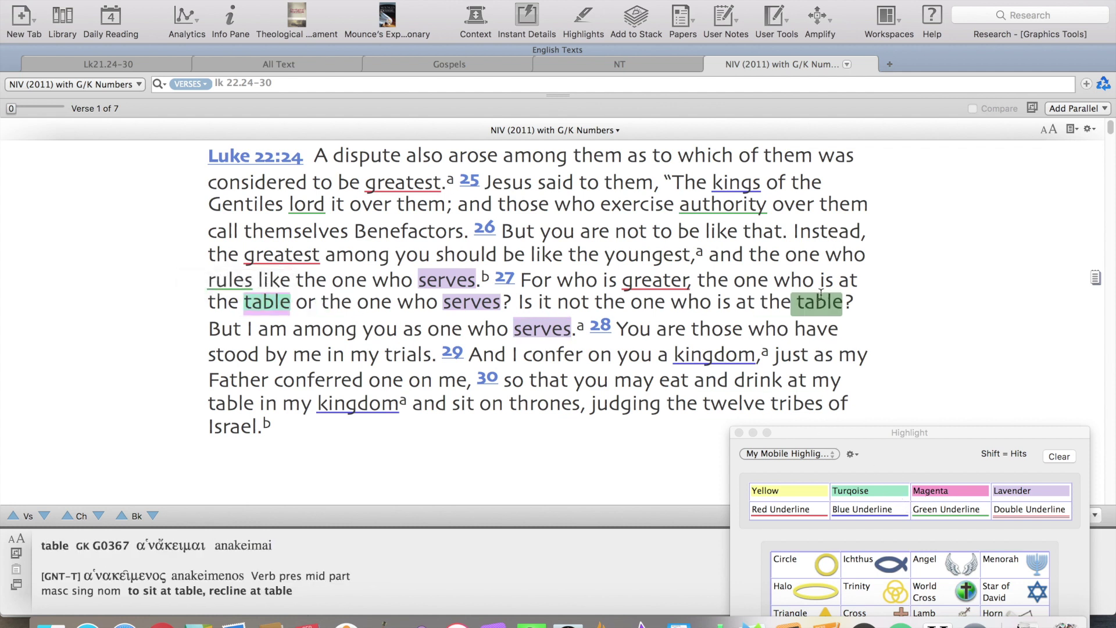
{"action": "double_click", "coordinate": [818, 301]}
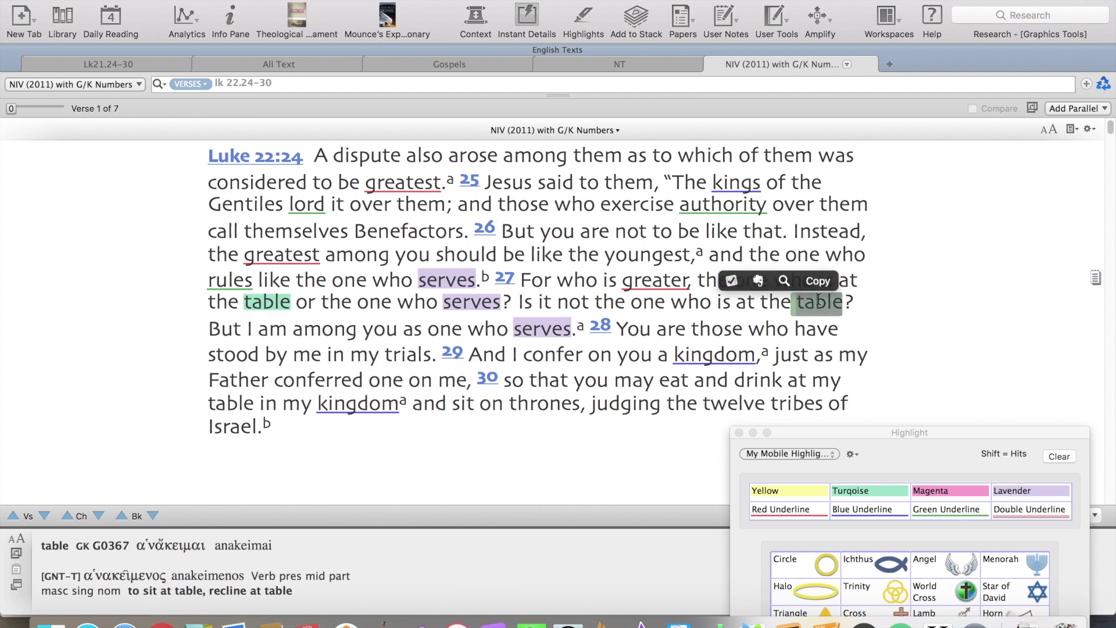
{"action": "left_click", "coordinate": [874, 491]}
{"action": "mouse_move", "coordinate": [608, 413]}
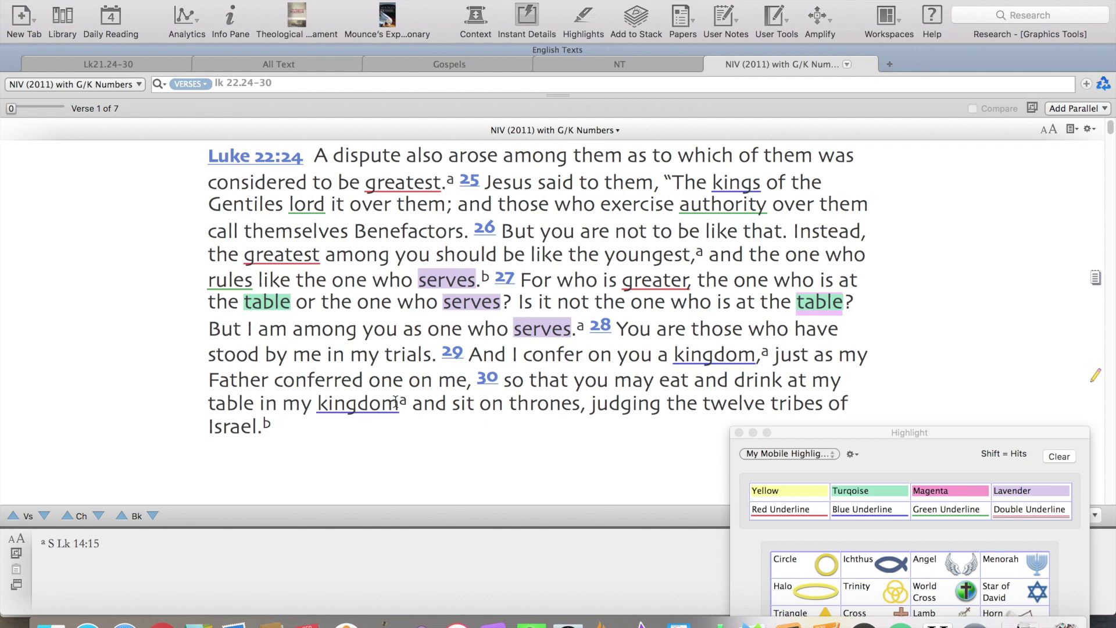
{"action": "mouse_move", "coordinate": [298, 388]}
{"action": "mouse_move", "coordinate": [235, 406]}
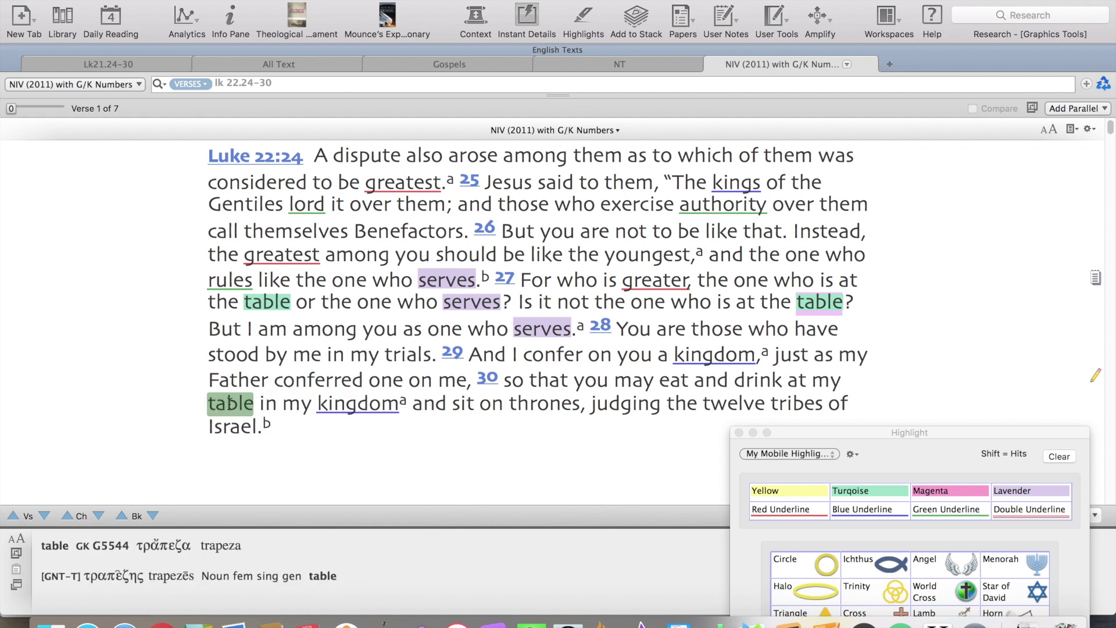
{"action": "double_click", "coordinate": [236, 406]}
{"action": "left_click", "coordinate": [950, 491]}
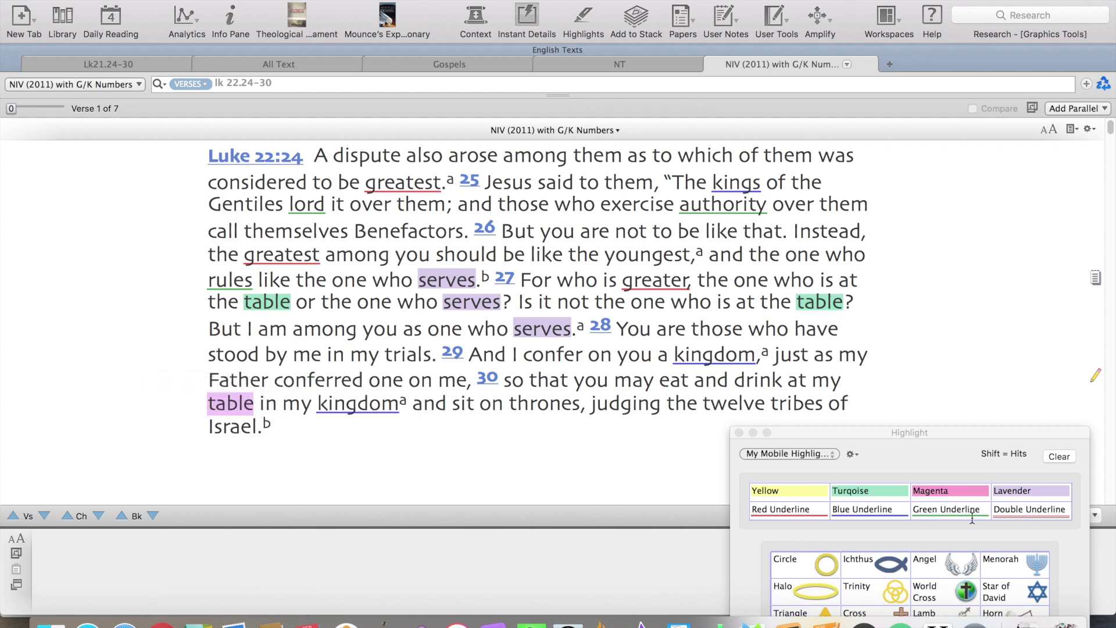
{"action": "left_click", "coordinate": [894, 491]}
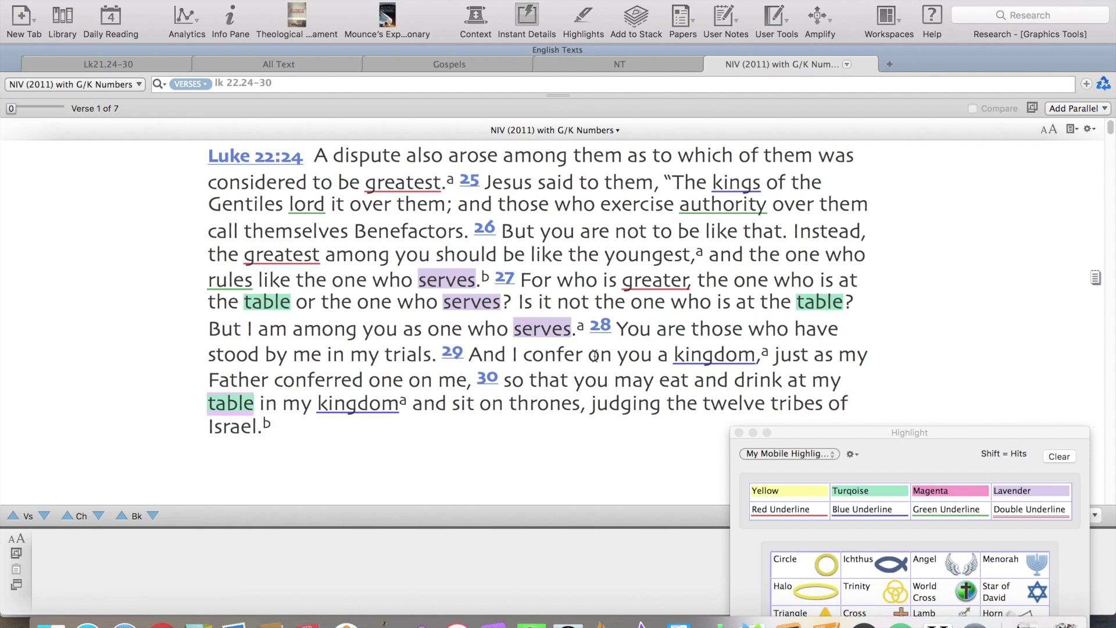
Highlight "confer" and "conferred" in verse 29 in Yellow
{"action": "double_click", "coordinate": [547, 358]}
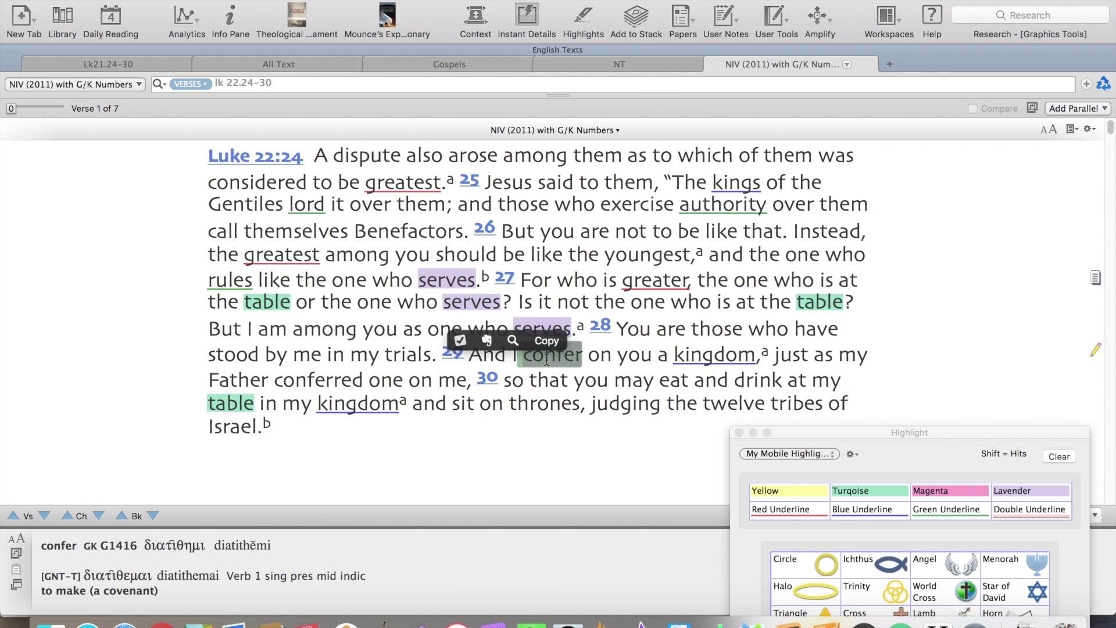
{"action": "left_click", "coordinate": [790, 491]}
{"action": "mouse_move", "coordinate": [527, 379]}
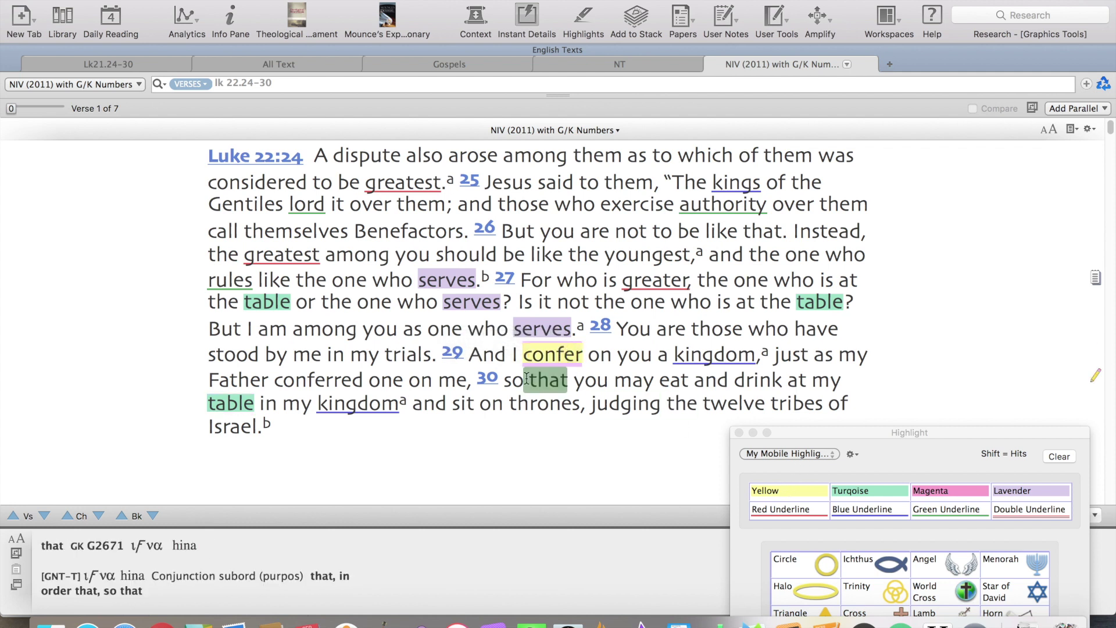
{"action": "double_click", "coordinate": [342, 383]}
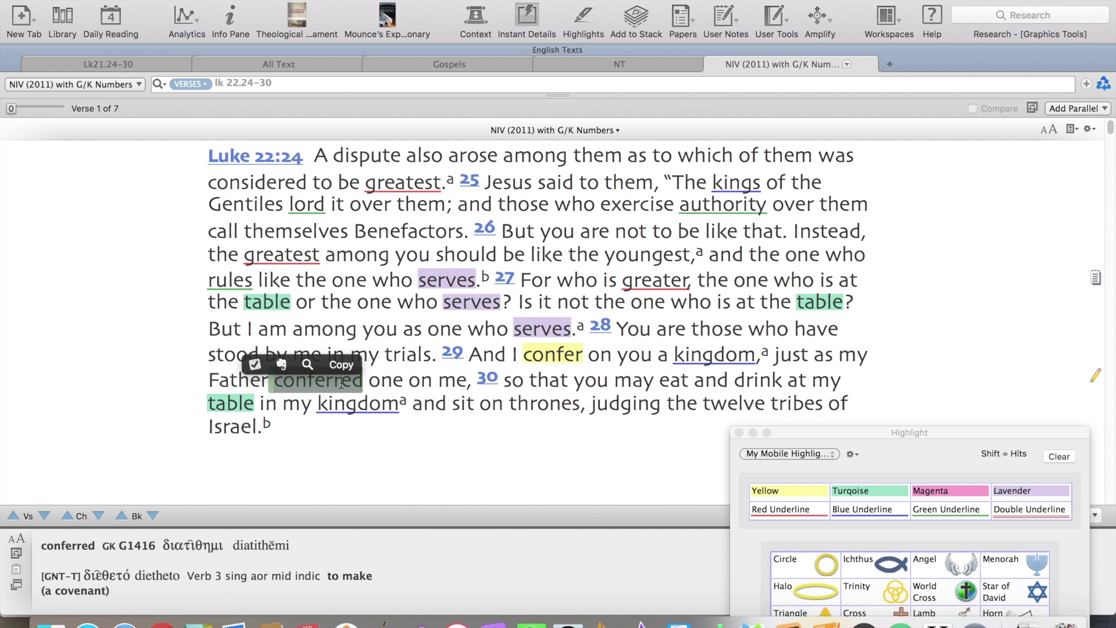
{"action": "key", "text": "ctrl+1"}
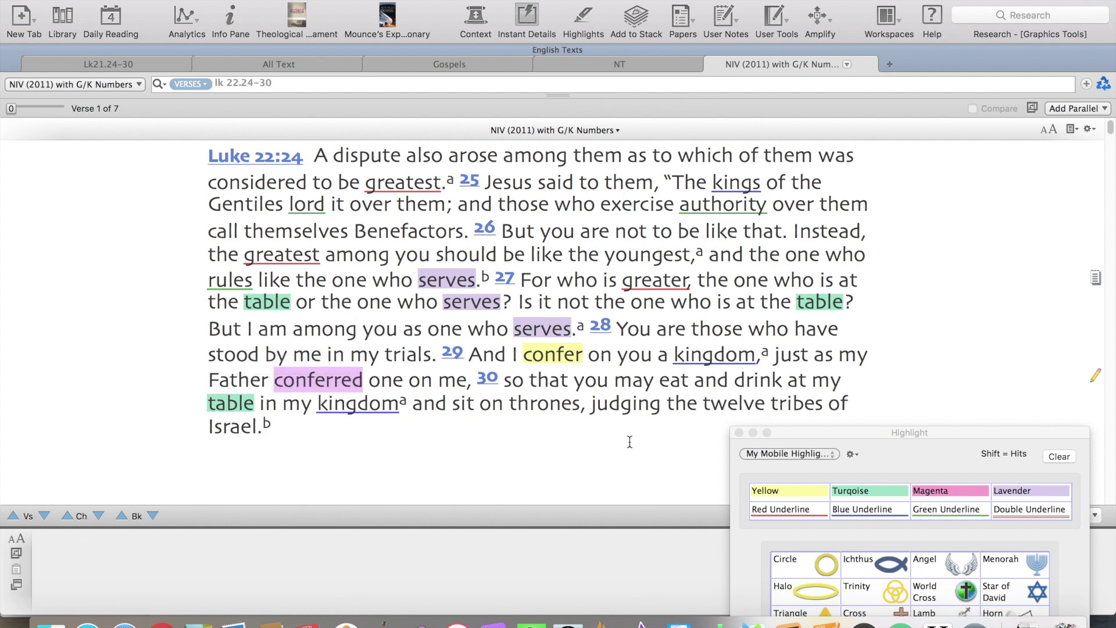
{"action": "left_click", "coordinate": [790, 490]}
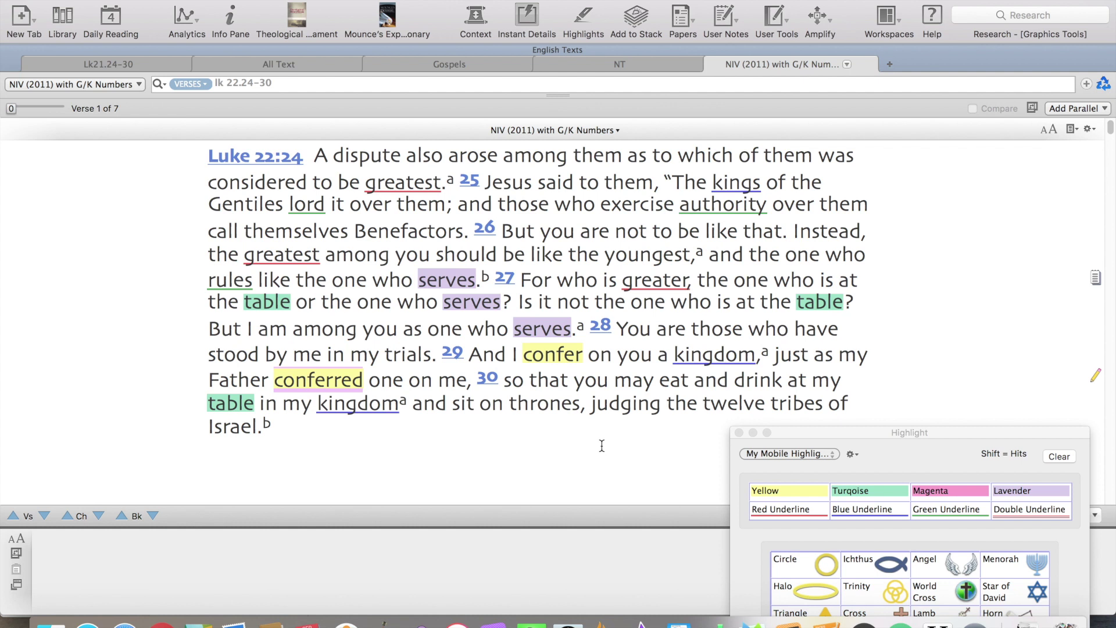
{"action": "mouse_move", "coordinate": [230, 404]}
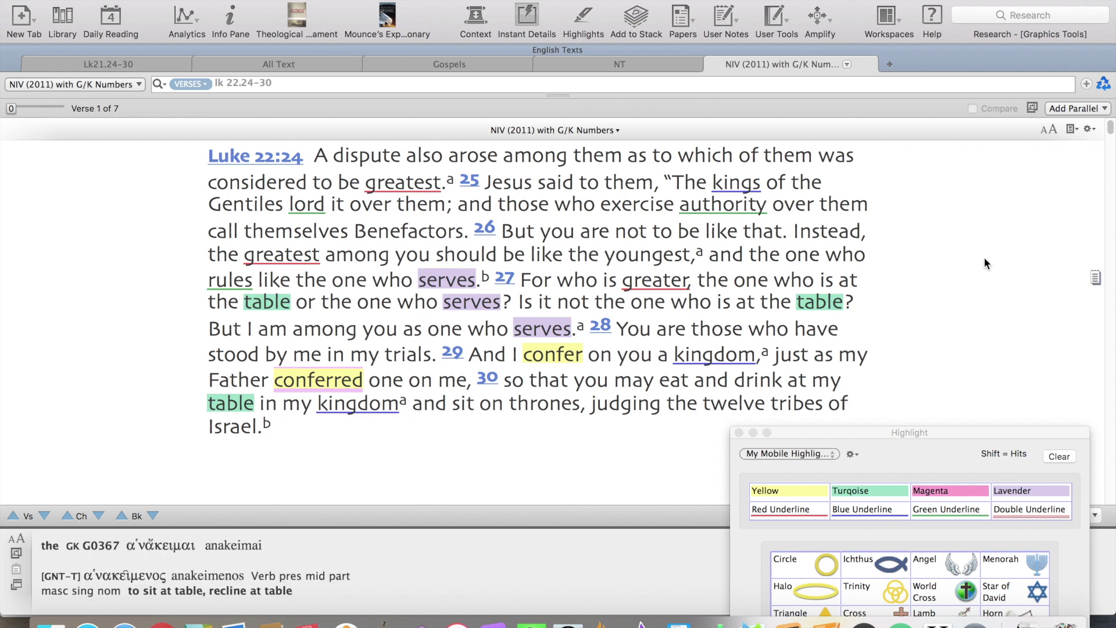
Apply the Double Underline highlight to "that" in verse 26 and clear the selection
{"action": "mouse_move", "coordinate": [534, 231]}
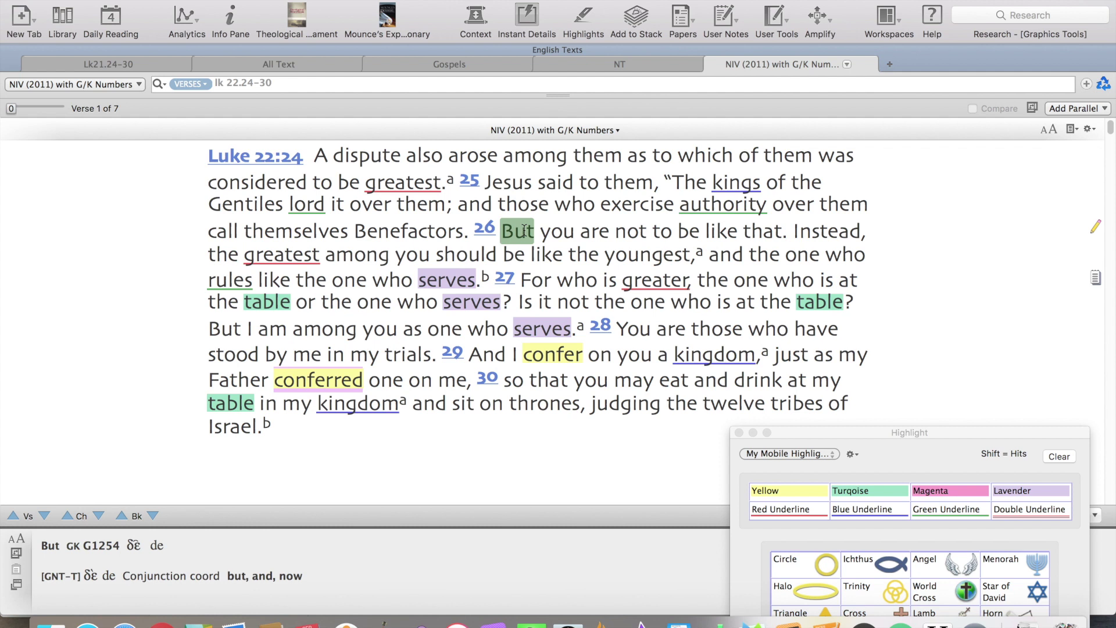
{"action": "mouse_move", "coordinate": [764, 233]}
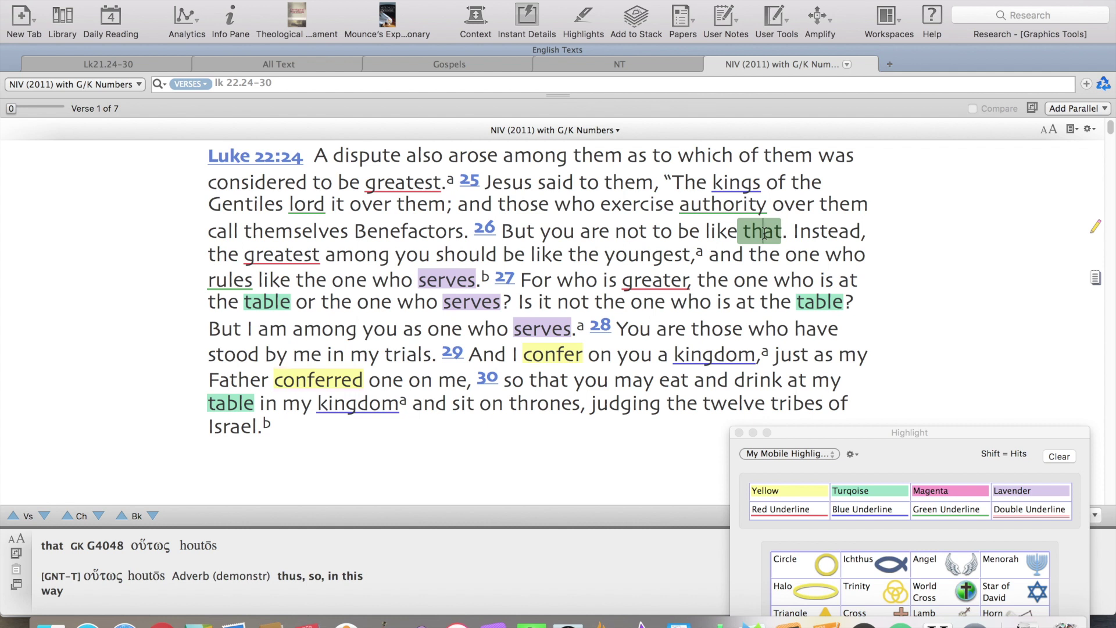
{"action": "double_click", "coordinate": [764, 232]}
{"action": "left_click", "coordinate": [982, 490]}
{"action": "left_click", "coordinate": [1009, 511]}
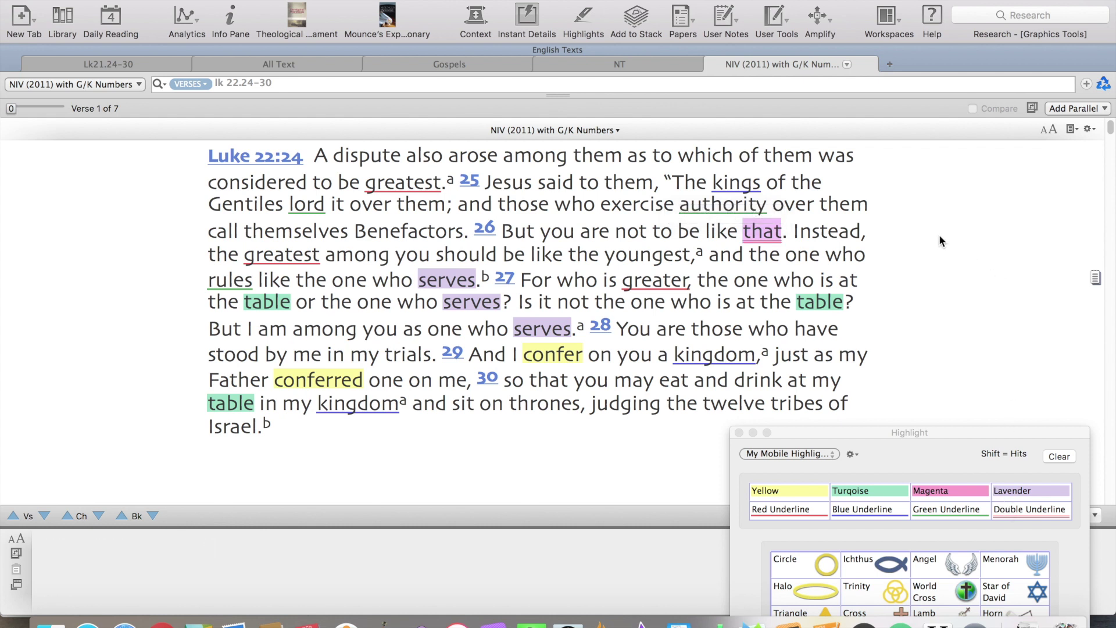
{"action": "double_click", "coordinate": [766, 232]}
{"action": "left_click", "coordinate": [763, 238]}
Select the statement in verse 25 from "The kings" through "Benefactors" to point it out, and clear the selection
{"action": "left_click_drag", "start_coordinate": [665, 182], "coordinate": [472, 231]}
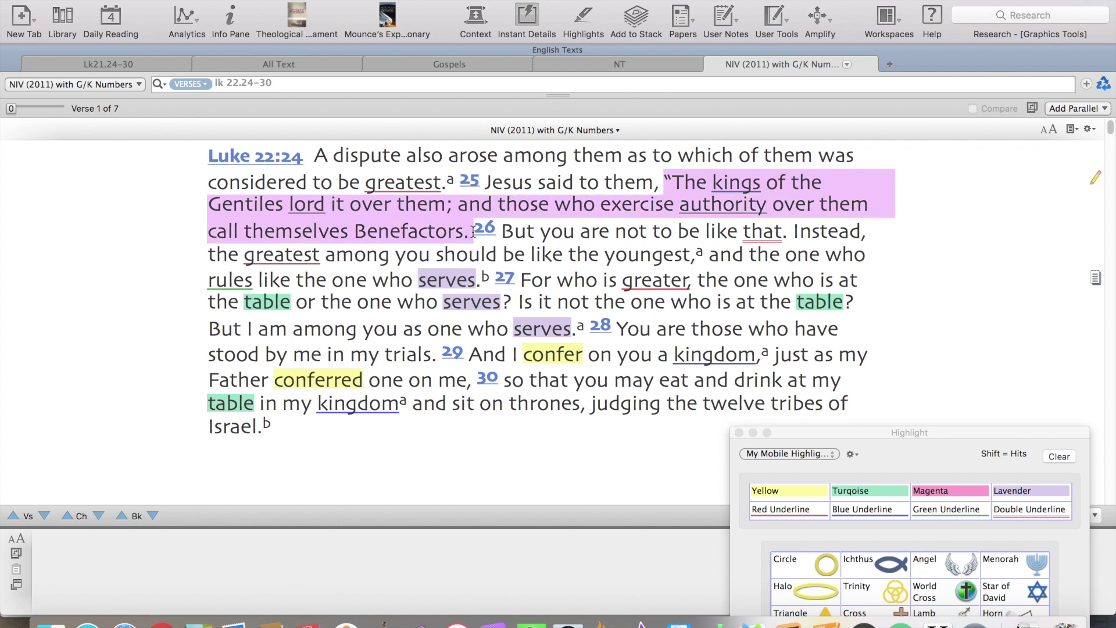
{"action": "left_click_drag", "start_coordinate": [472, 231], "coordinate": [472, 230]}
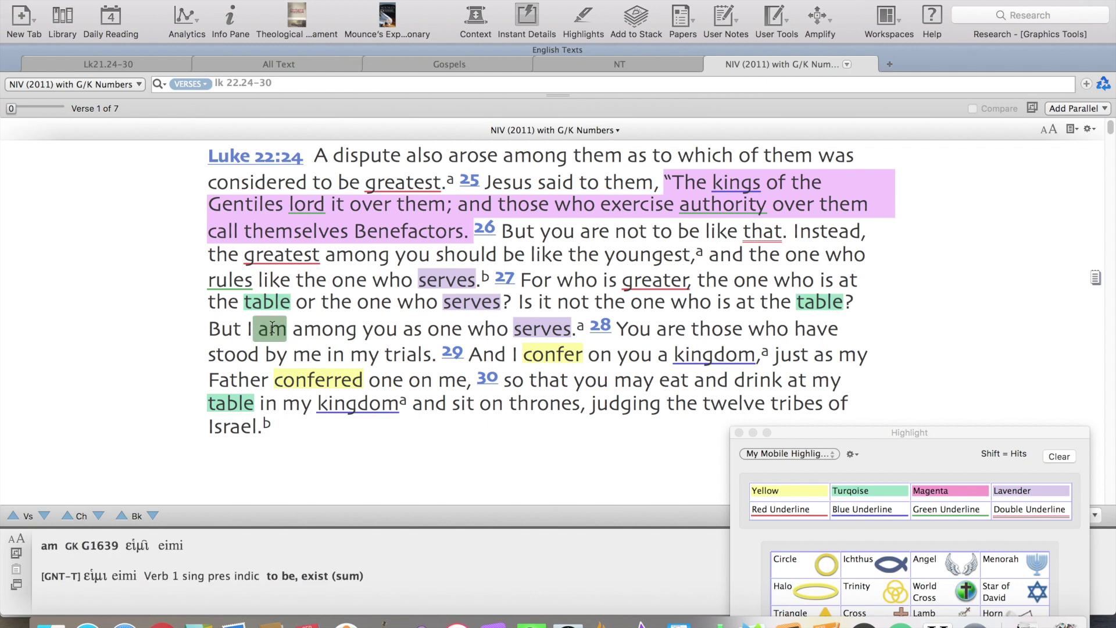
{"action": "key", "text": "super+z"}
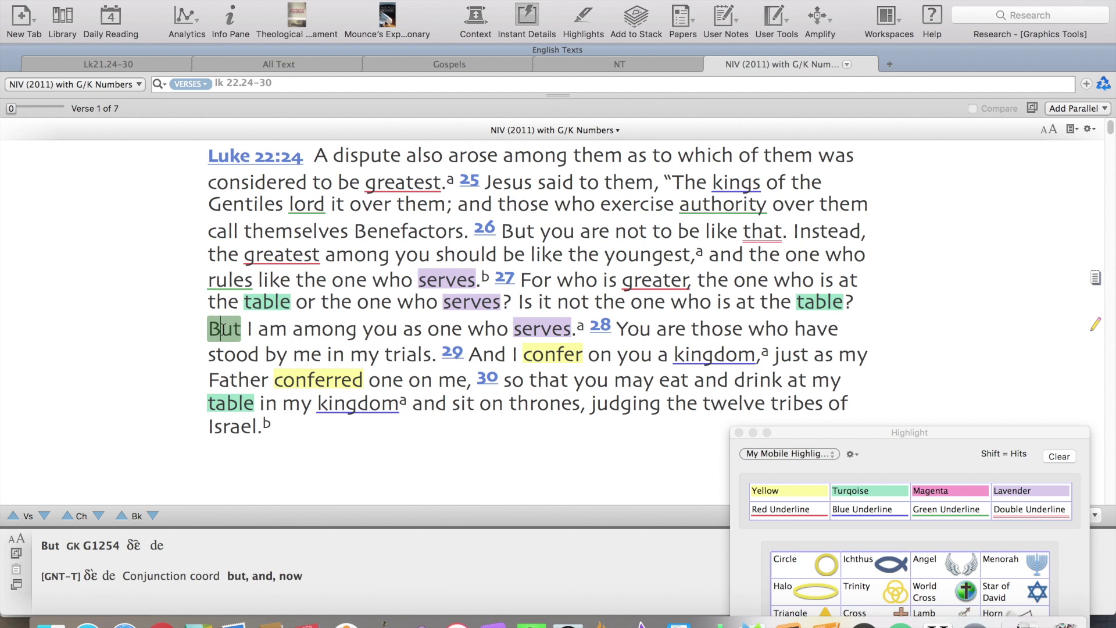
Mark the word "But" with the Circle symbol in verse 26 and in the last sentence of verse 27
{"action": "double_click", "coordinate": [514, 232]}
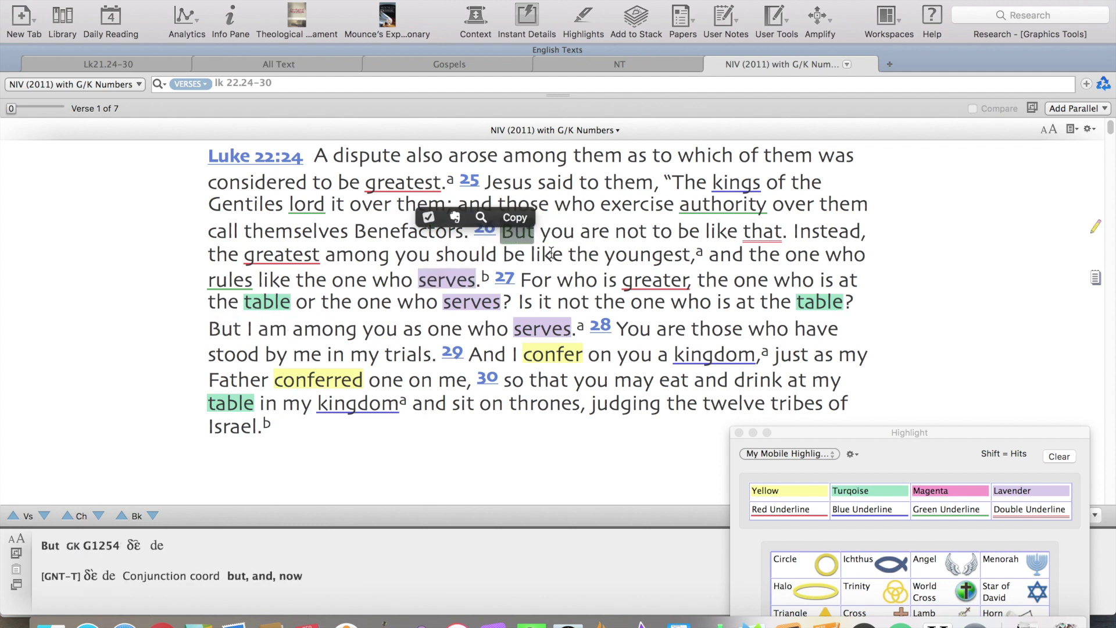
{"action": "left_click", "coordinate": [807, 561]}
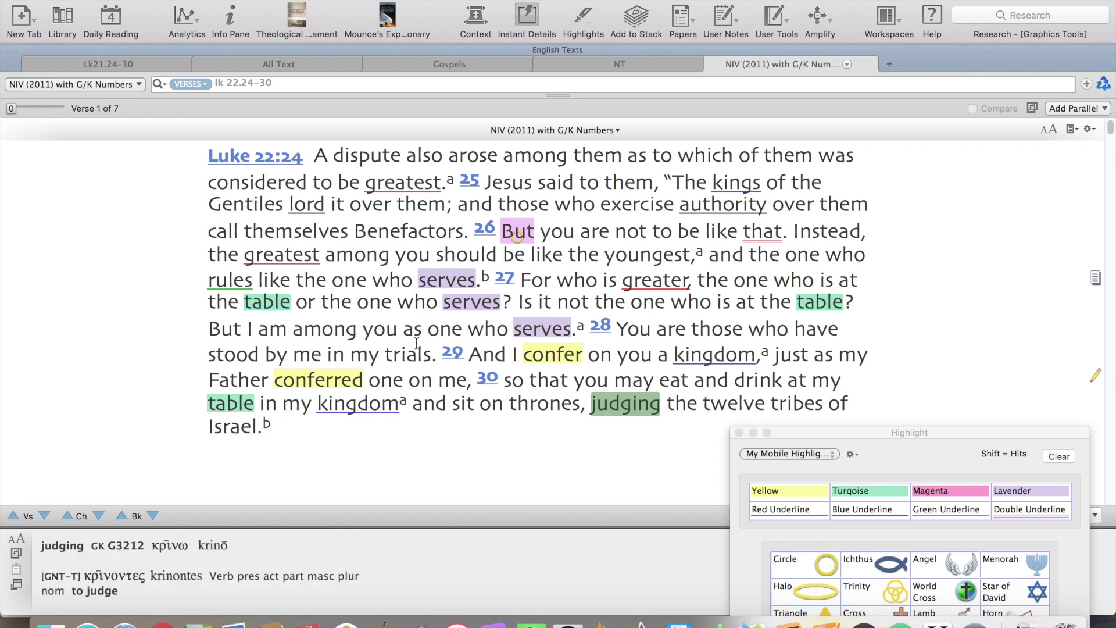
{"action": "double_click", "coordinate": [223, 329]}
{"action": "left_click", "coordinate": [817, 562]}
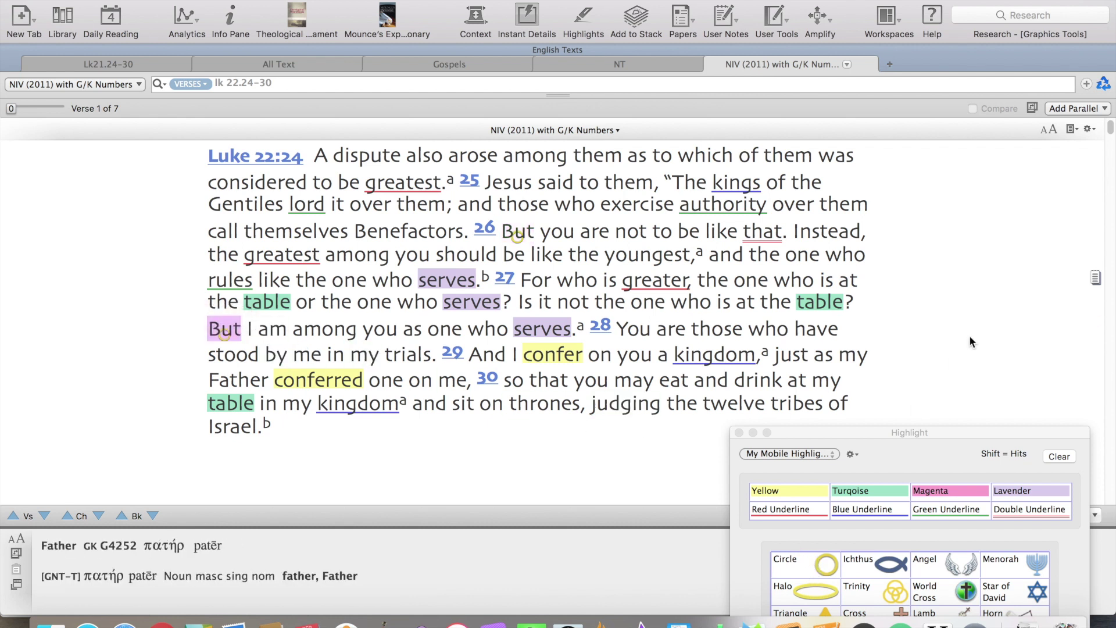
{"action": "left_click", "coordinate": [220, 302]}
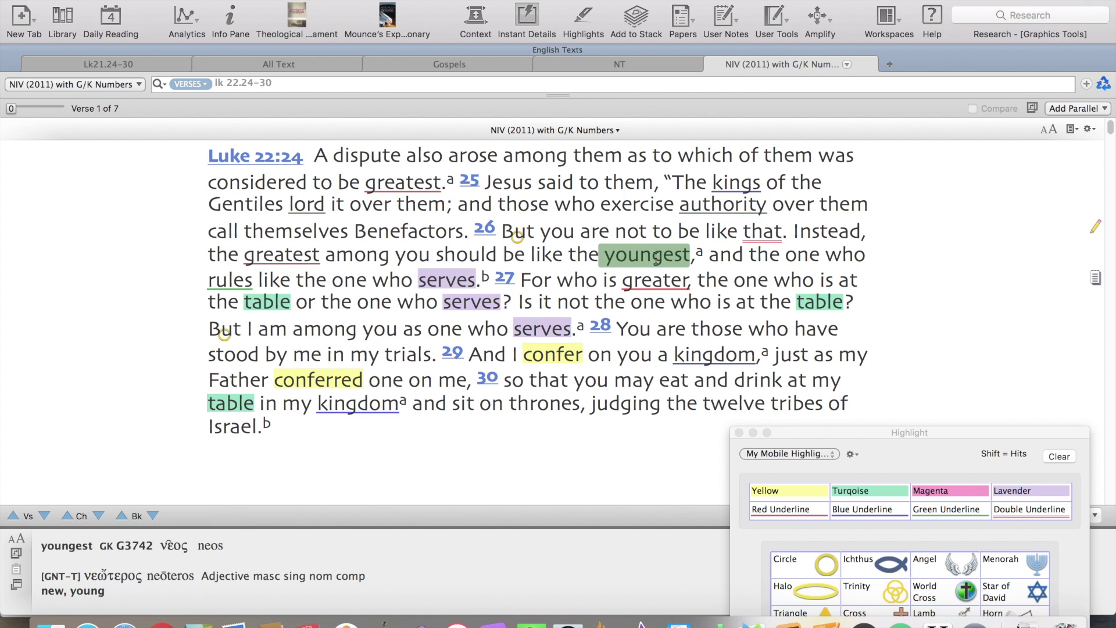
Apply the Double Underline highlight to "youngest" in verse 26 and "judging" in verse 30
{"action": "double_click", "coordinate": [638, 256]}
{"action": "left_click", "coordinate": [1006, 507]}
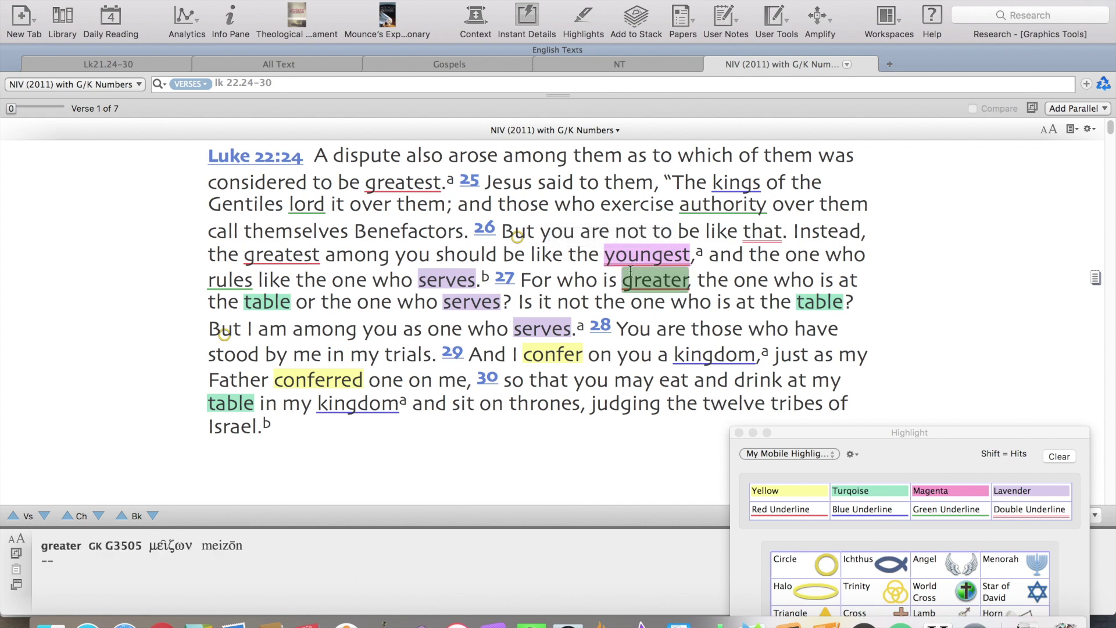
{"action": "mouse_move", "coordinate": [632, 263]}
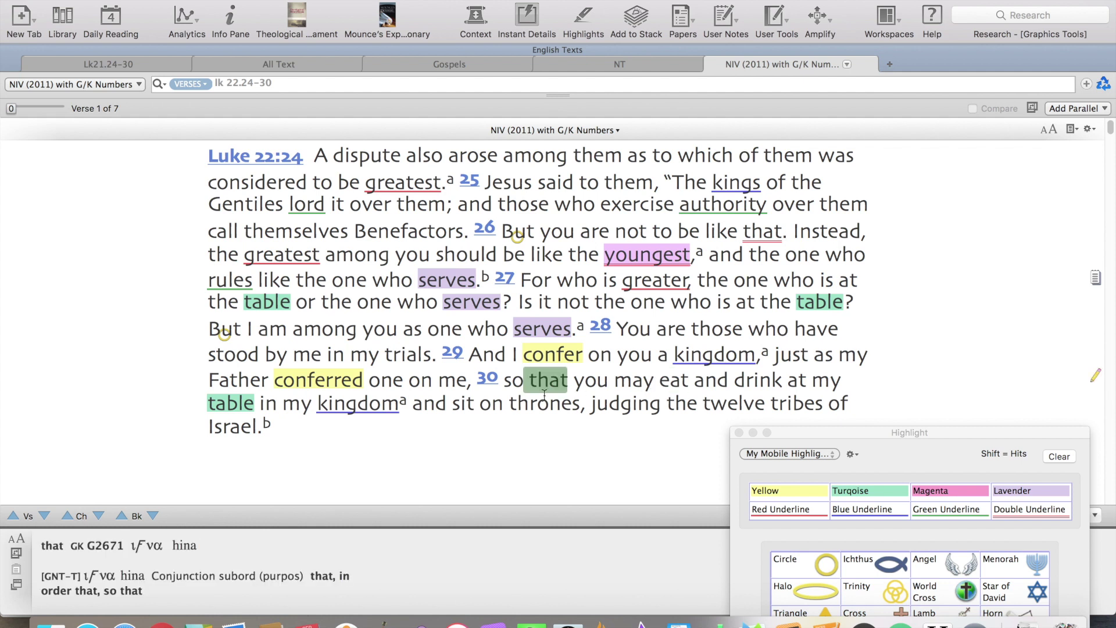
{"action": "double_click", "coordinate": [635, 406]}
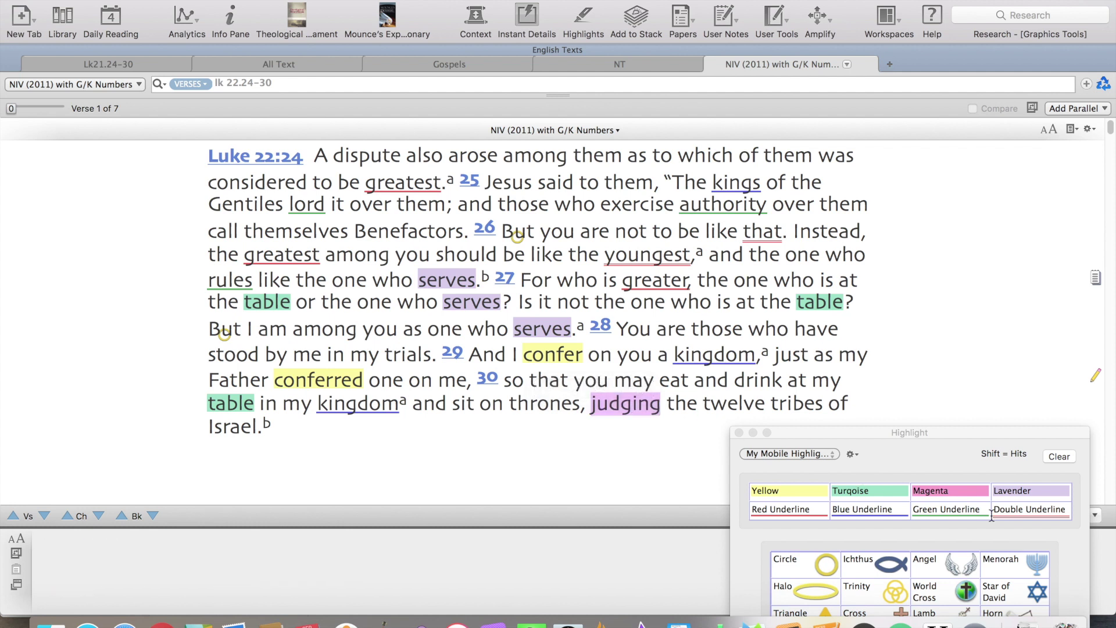
{"action": "left_click", "coordinate": [1012, 513]}
{"action": "left_click", "coordinate": [857, 328]}
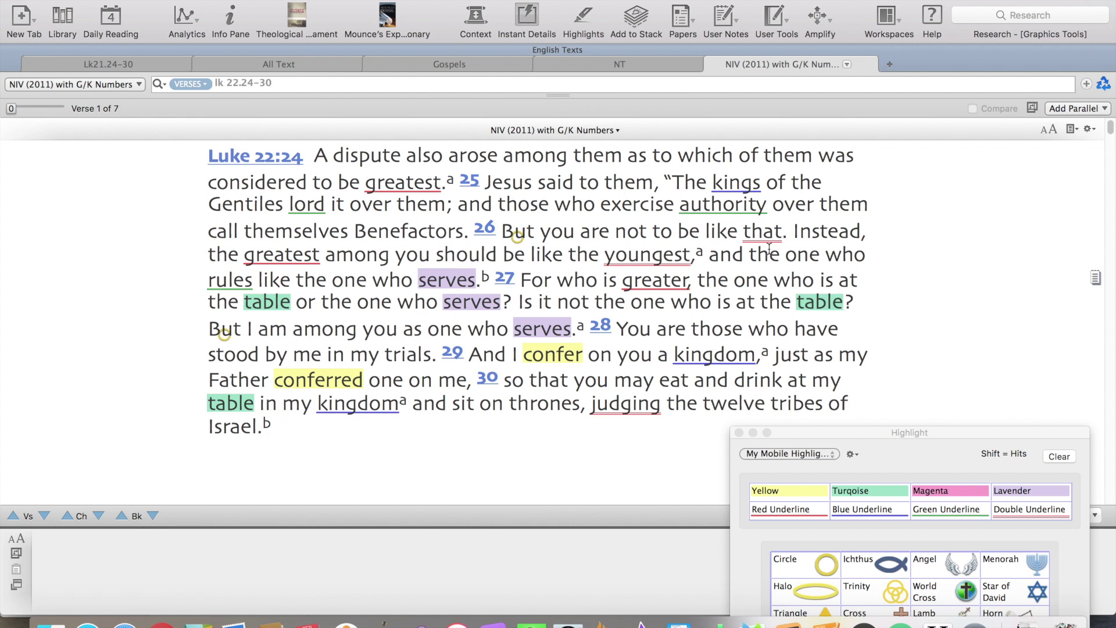
{"action": "mouse_move", "coordinate": [765, 229]}
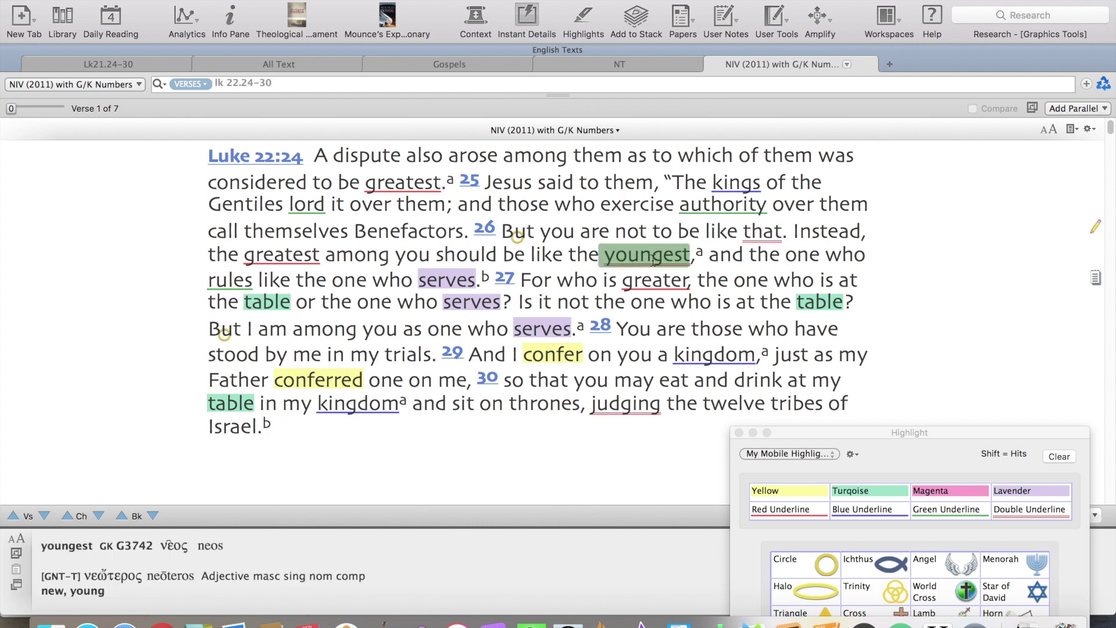
{"action": "mouse_move", "coordinate": [617, 407]}
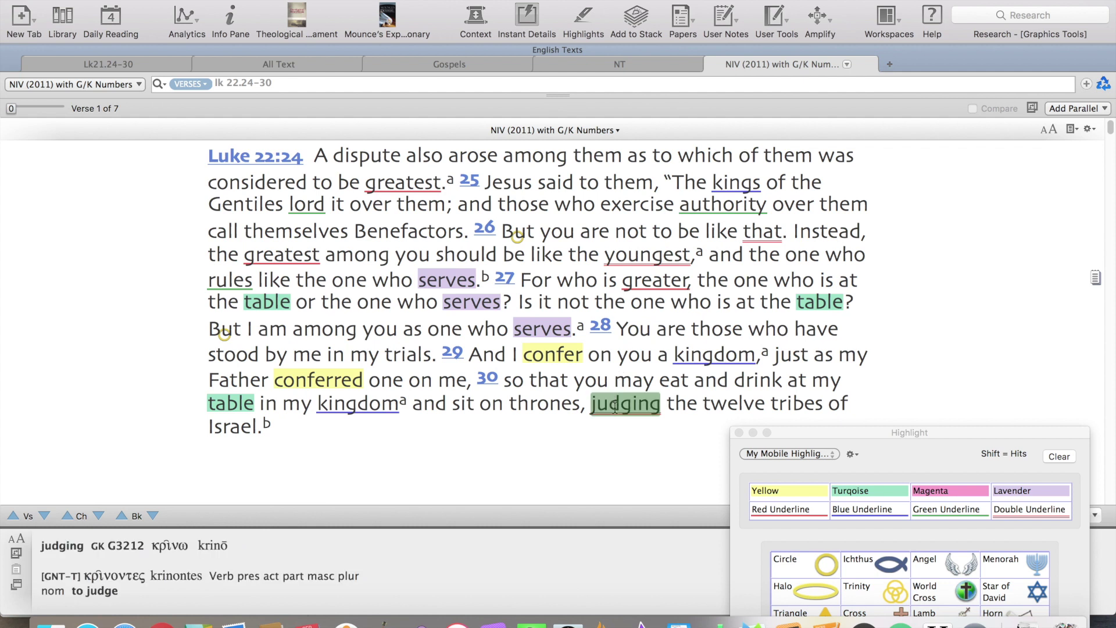